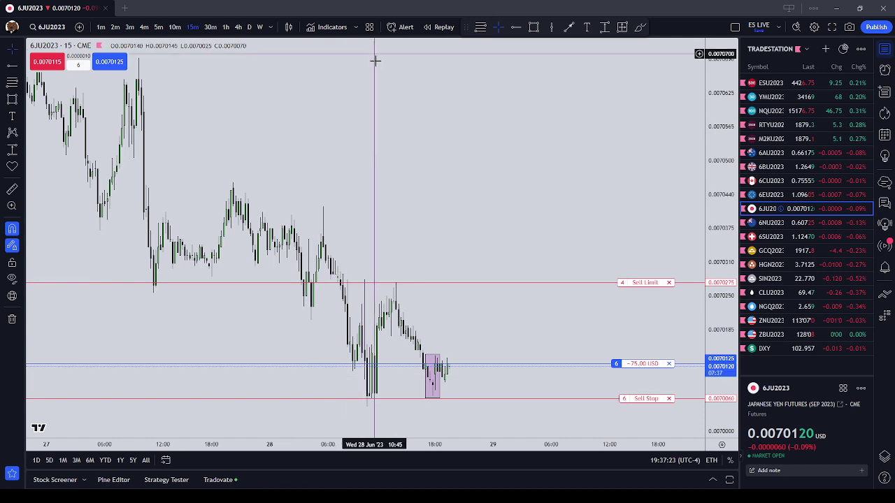
# - Drag the purple rectangle on the 15-minute 6JU2023 chart left onto the 28 Jun 11:00 candles
pyautogui.click(155, 28)
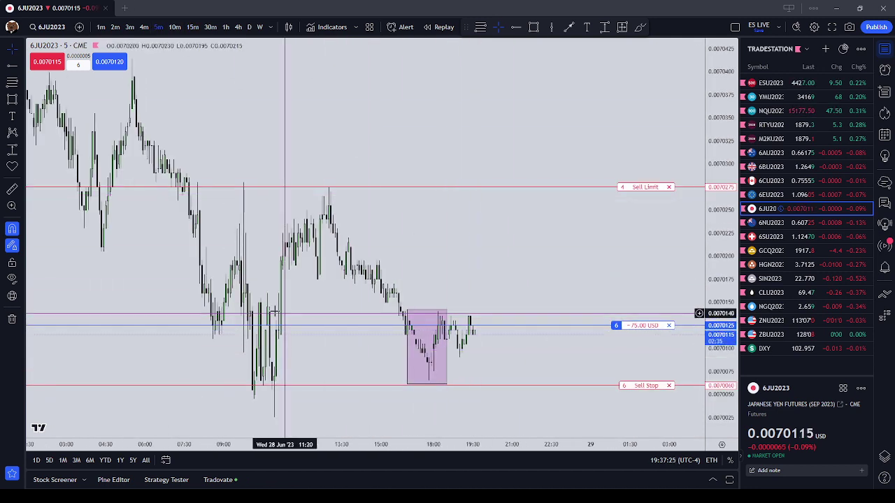
pyautogui.doubleClick(408, 351)
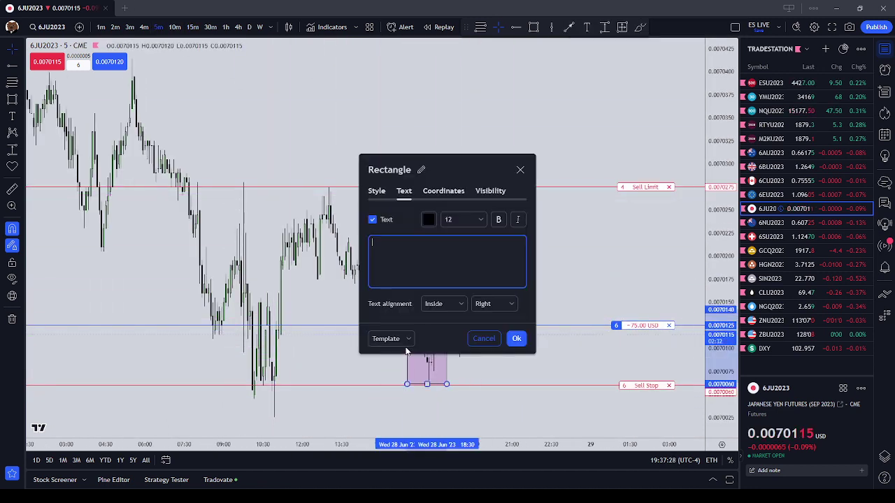
pyautogui.click(520, 170)
pyautogui.moveTo(407, 347); pyautogui.dragTo(412, 347)
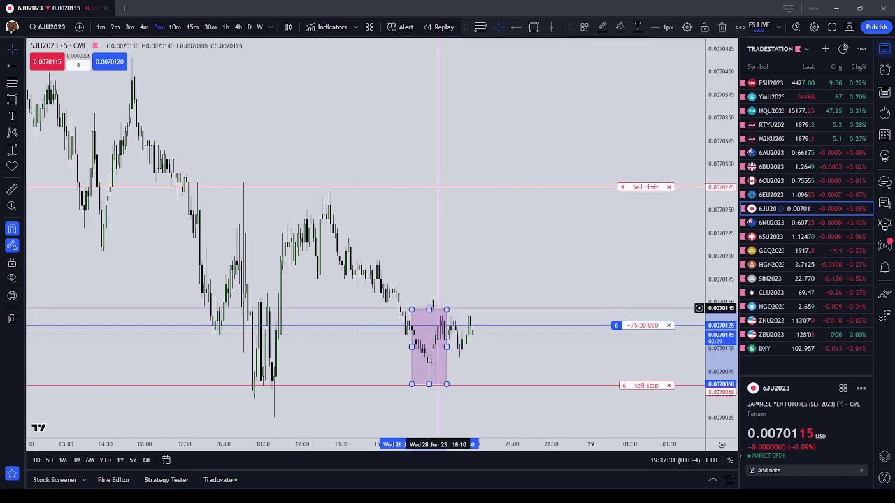
pyautogui.click(192, 27)
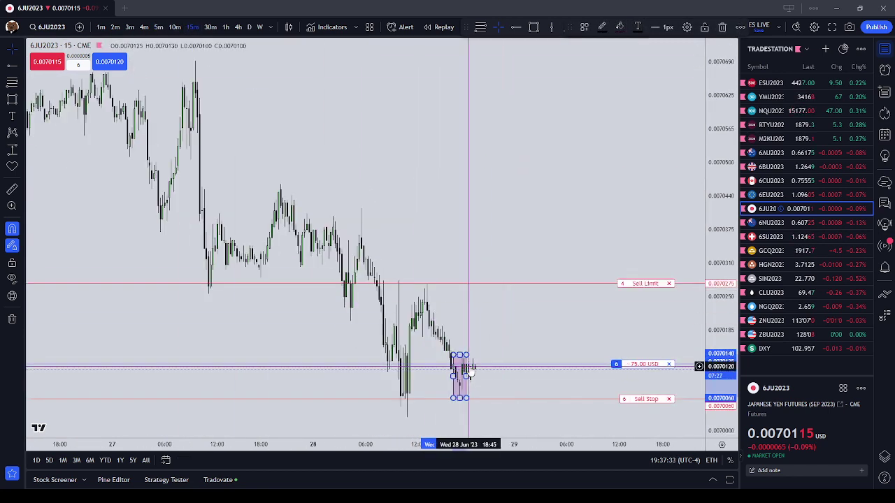
pyautogui.moveTo(465, 371); pyautogui.dragTo(409, 369)
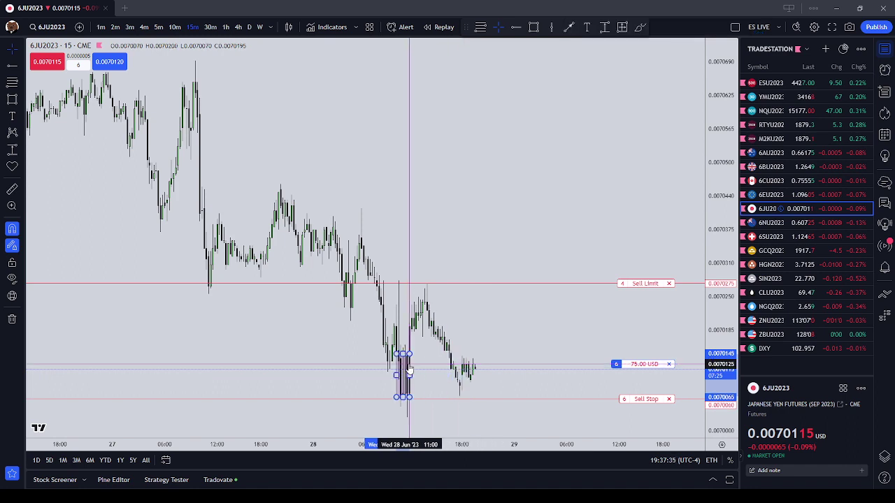
# - Review the 6JU2023 chart on 4-hour, weekly and daily candles
pyautogui.click(238, 27)
pyautogui.click(260, 26)
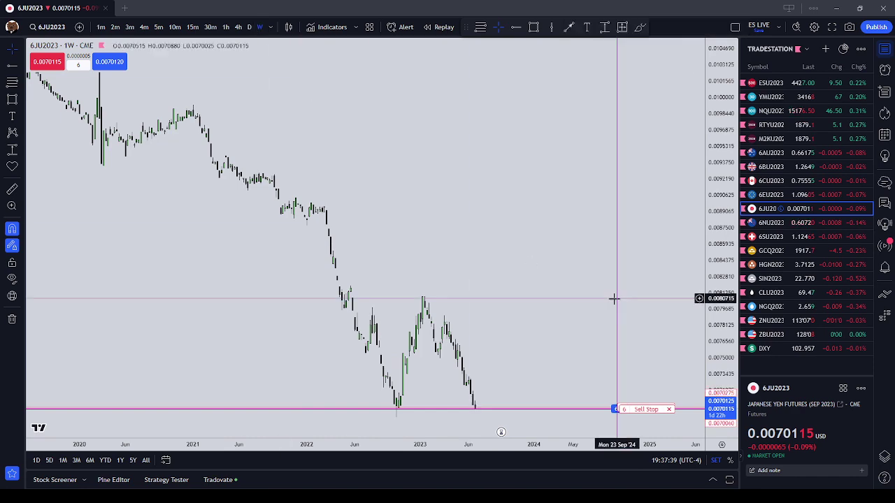
pyautogui.scroll(3, 557, 309)
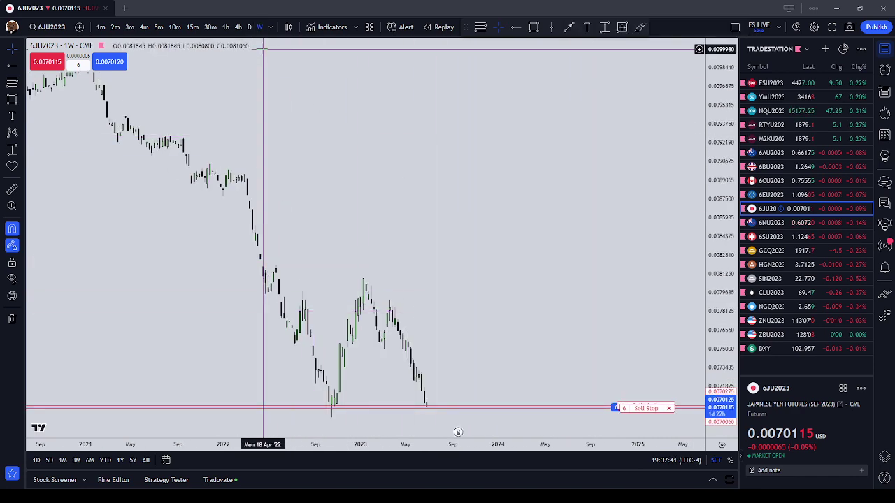
pyautogui.click(249, 26)
pyautogui.scroll(-3, 503, 253)
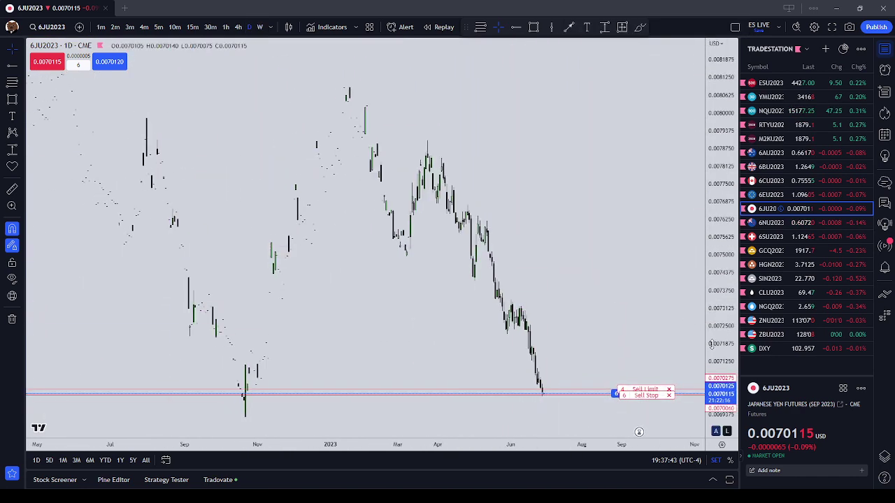
pyautogui.scroll(5, 573, 290)
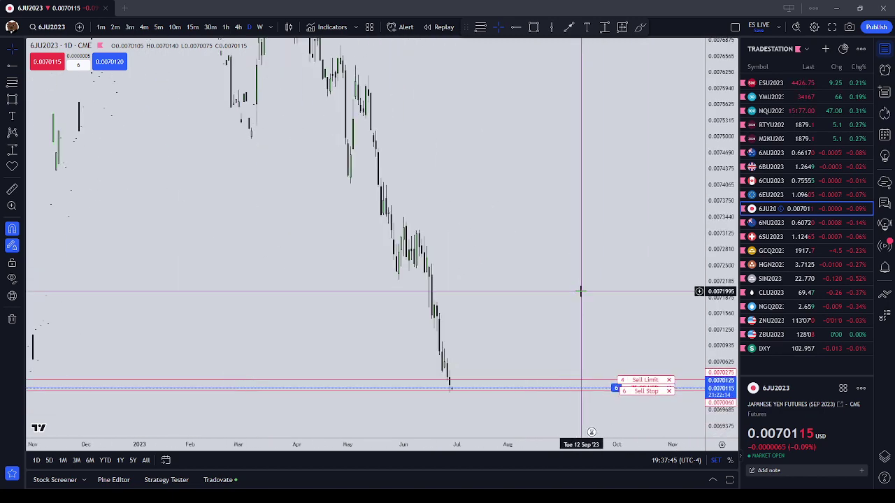
pyautogui.moveTo(573, 291); pyautogui.dragTo(594, 254)
pyautogui.scroll(2, 550, 281)
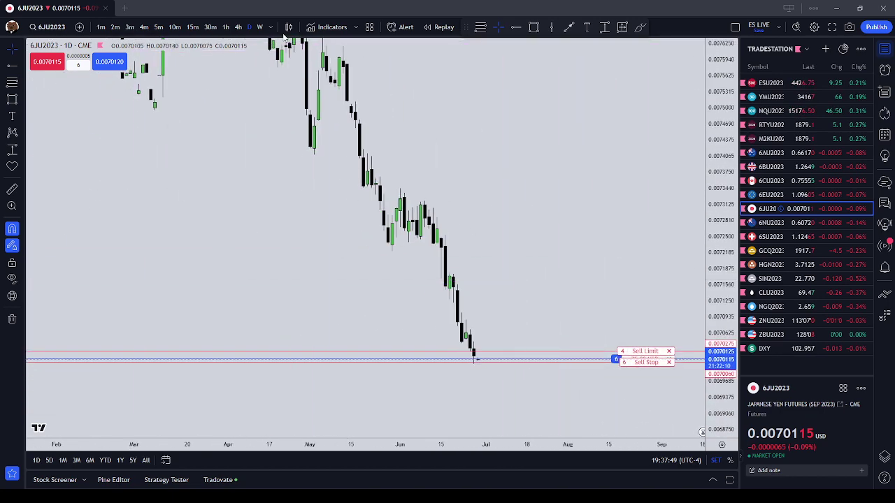
pyautogui.click(260, 28)
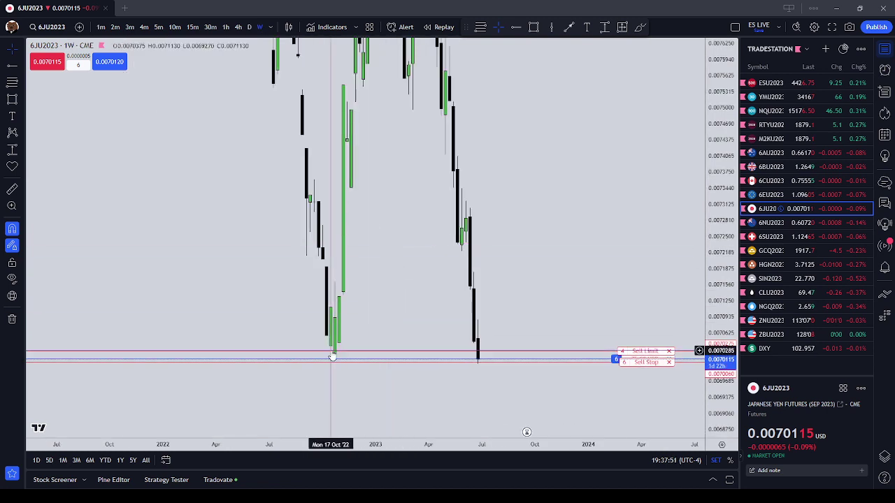
# - Show 30-minute candles with the price scale stretched over the last few days
pyautogui.click(210, 28)
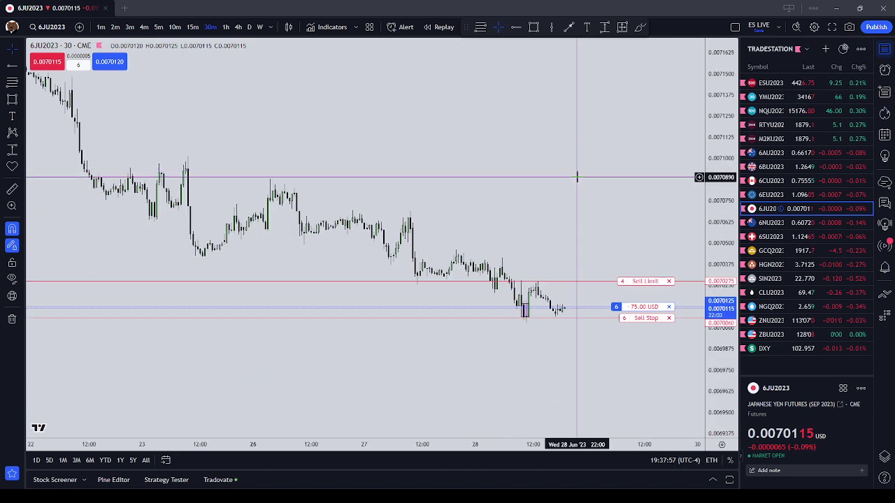
pyautogui.scroll(2, 603, 270)
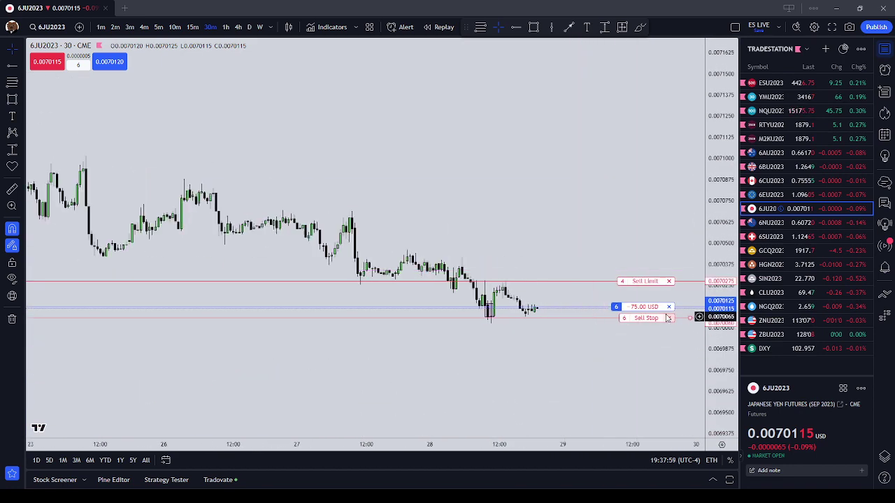
pyautogui.scroll(-2, 623, 380)
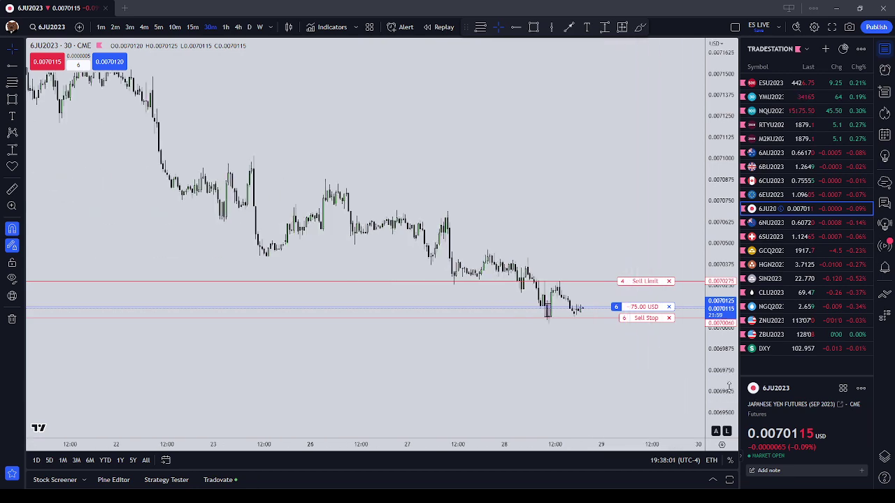
pyautogui.moveTo(728, 386); pyautogui.dragTo(601, 205)
pyautogui.scroll(5, 601, 205)
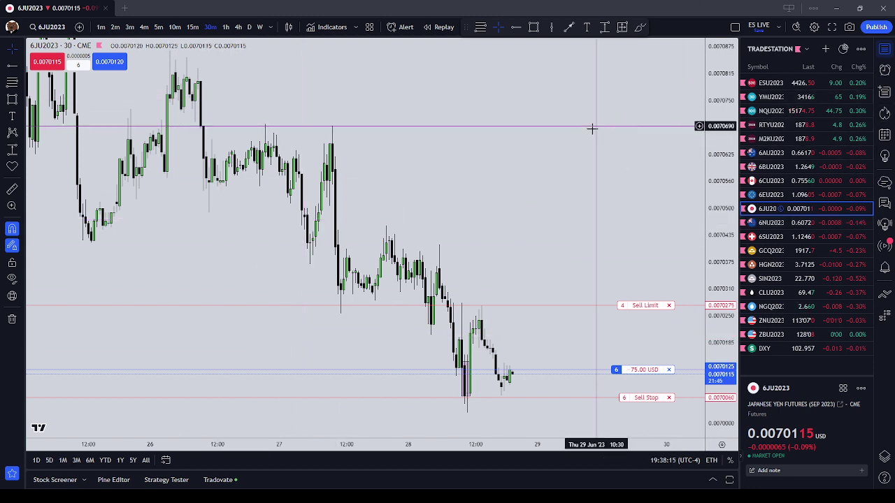
# - Open the ESU2023 chart from the watchlist on 10-minute candles
pyautogui.click(788, 83)
pyautogui.scroll(-5, 520, 146)
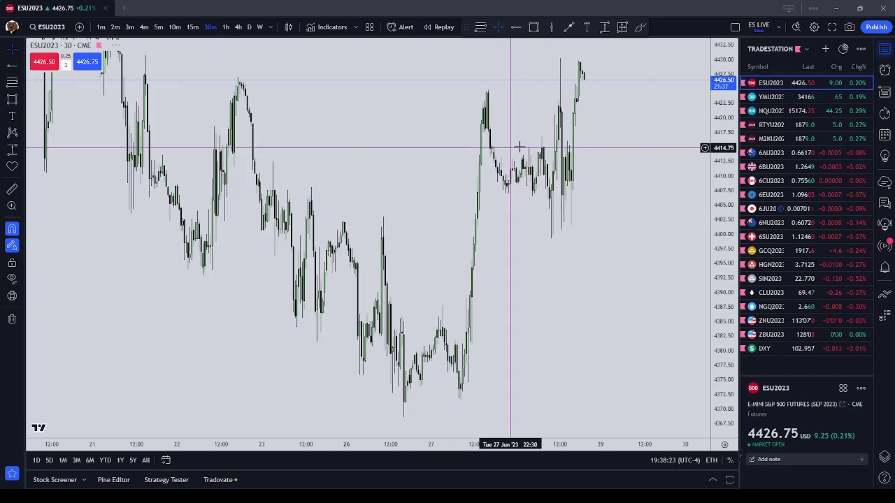
pyautogui.scroll(4, 594, 204)
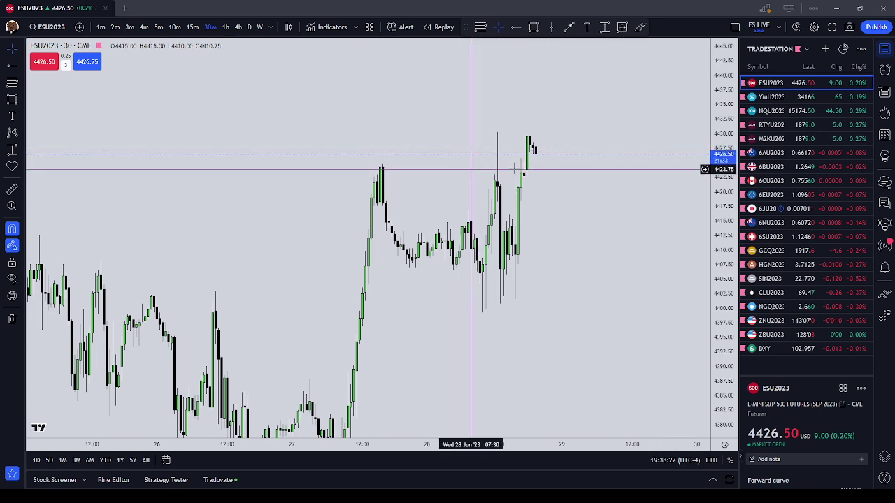
pyautogui.write('10')
pyautogui.press('Return')
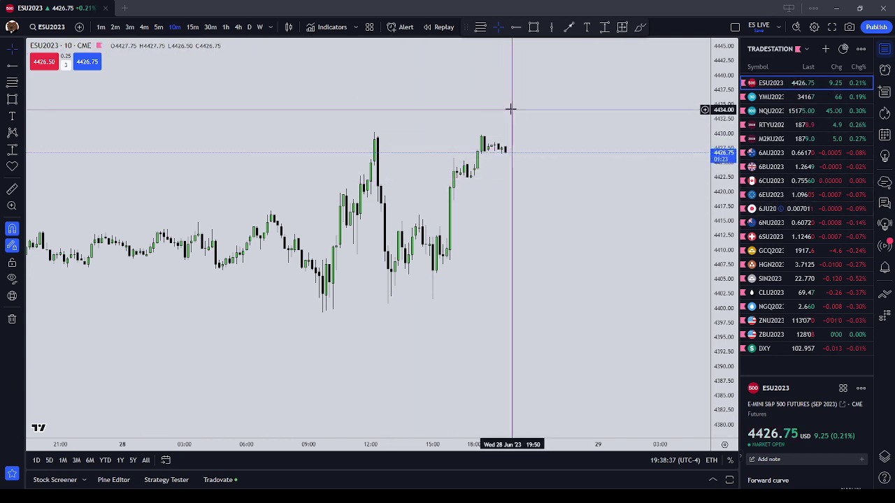
# - View ESU2023's Symbol Info (point value 50, tick size 0.25), then close it
pyautogui.click(126, 46)
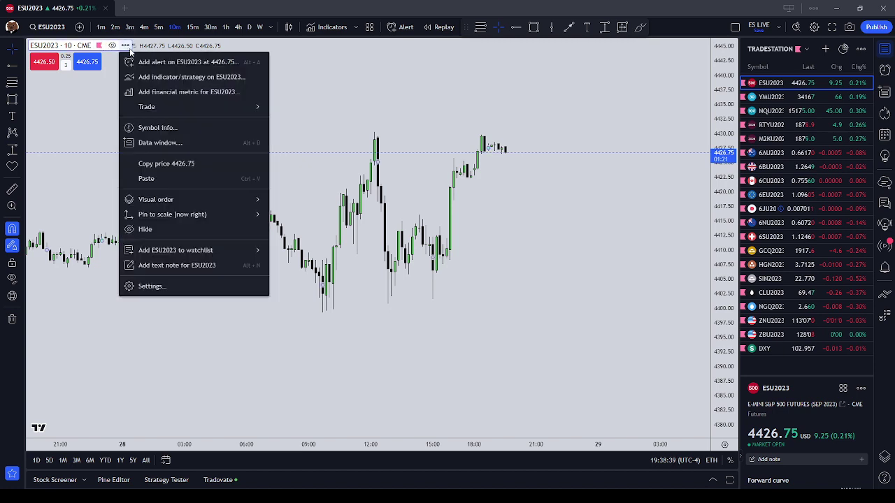
pyautogui.click(158, 128)
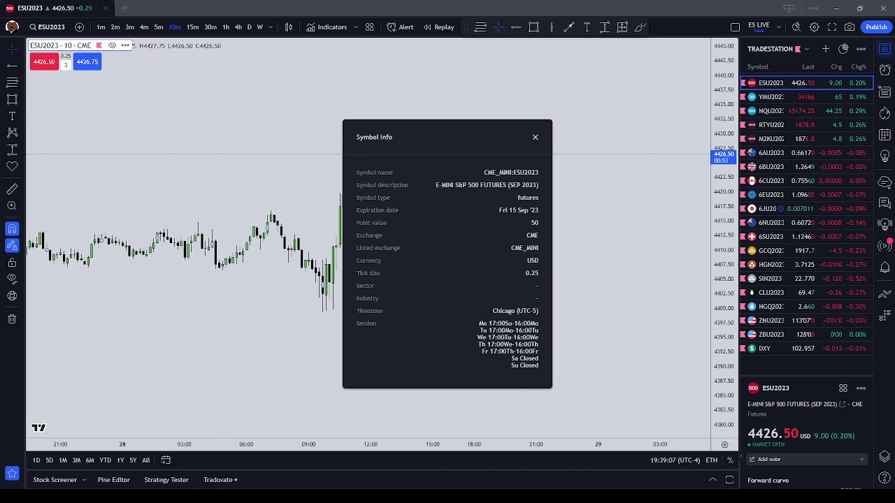
pyautogui.press('Escape')
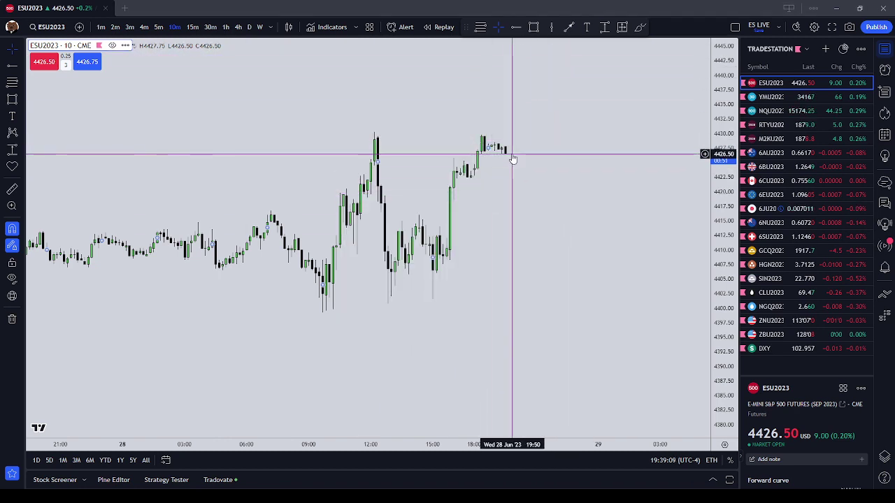
# - Pass YMU2023, view NQU2023's Symbol Info (point value 20, tick 0.25), then open RTYU2023
pyautogui.click(788, 99)
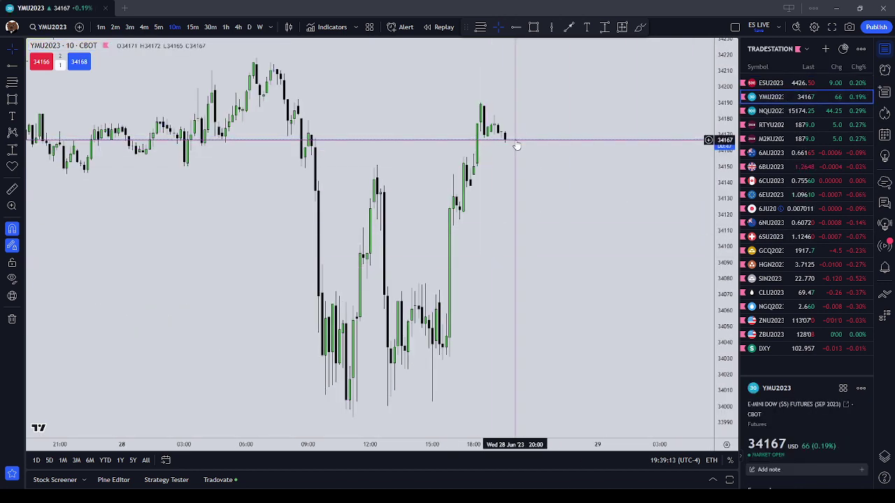
pyautogui.click(769, 112)
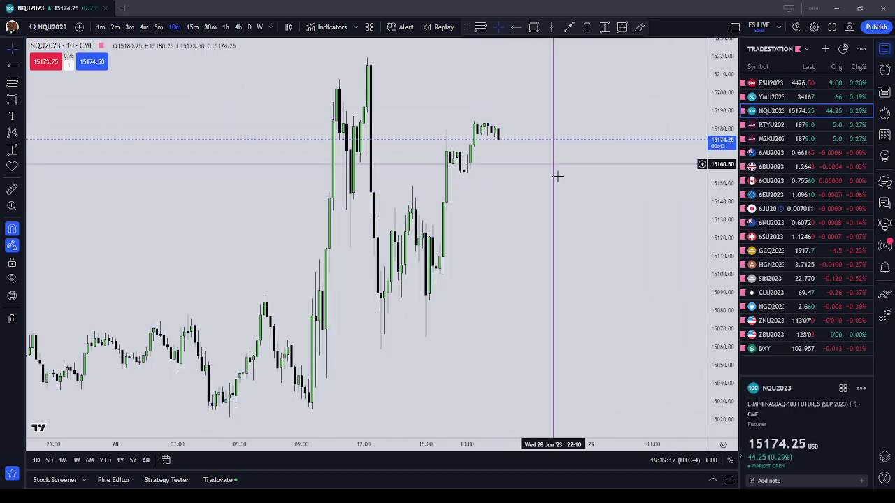
pyautogui.click(127, 46)
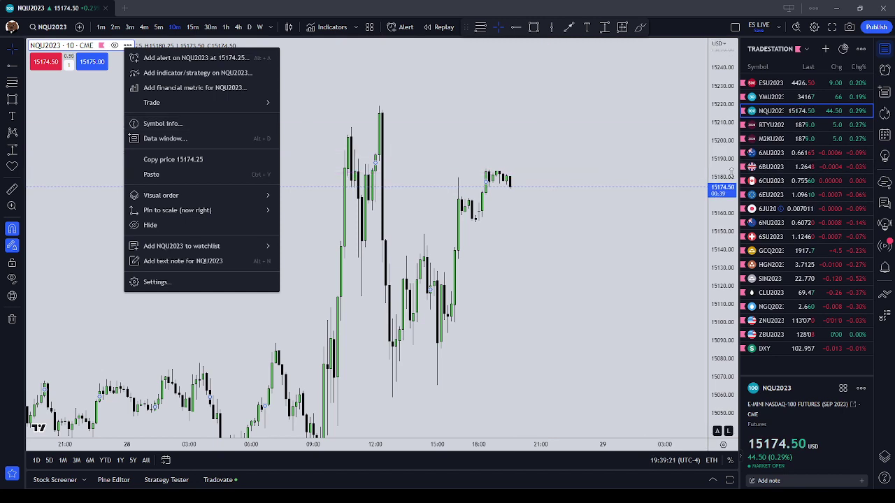
pyautogui.click(164, 123)
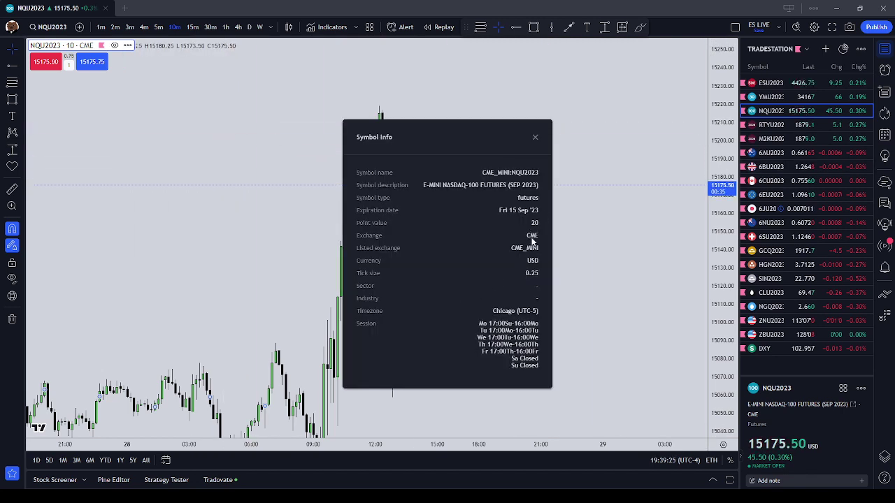
pyautogui.click(534, 139)
pyautogui.click(771, 124)
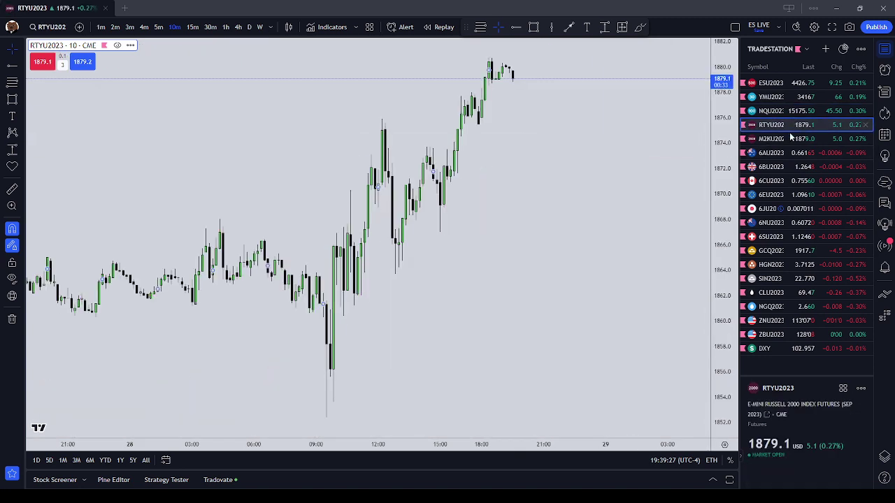
# - View RTYU2023's Symbol Info (point value 50, tick size 0.1), then switch to 6AU2023
pyautogui.moveTo(539, 116); pyautogui.dragTo(539, 220)
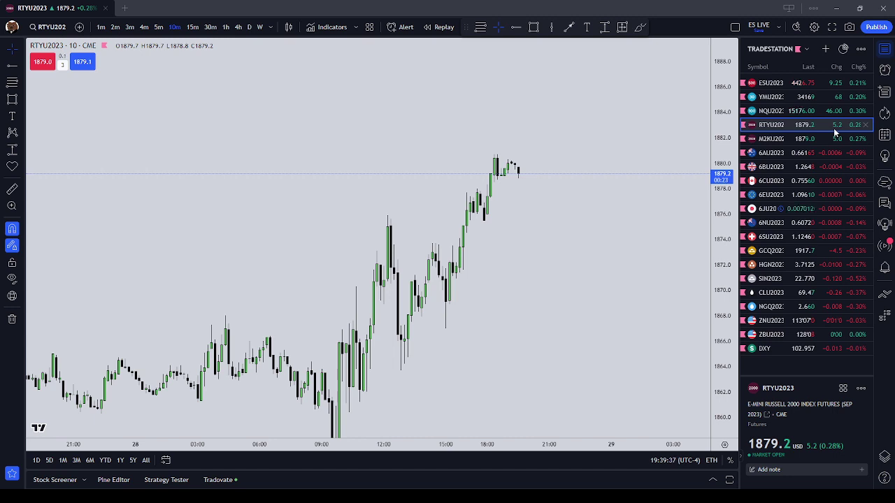
pyautogui.click(130, 46)
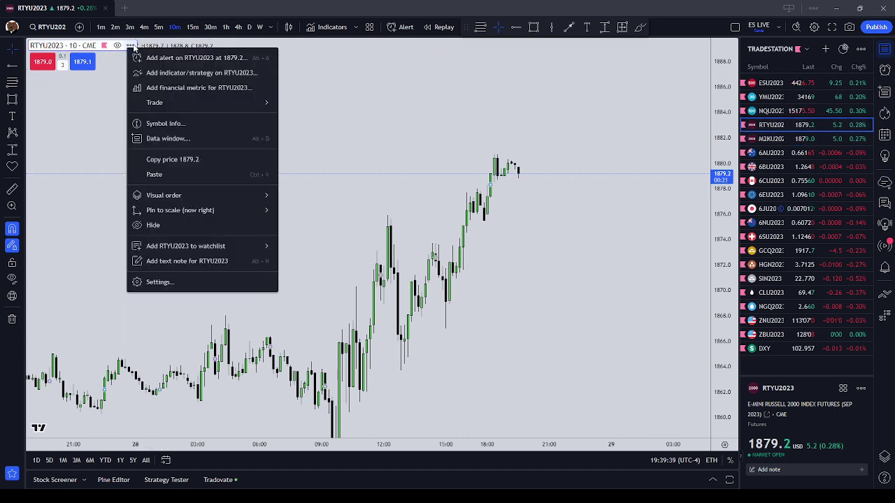
pyautogui.click(168, 123)
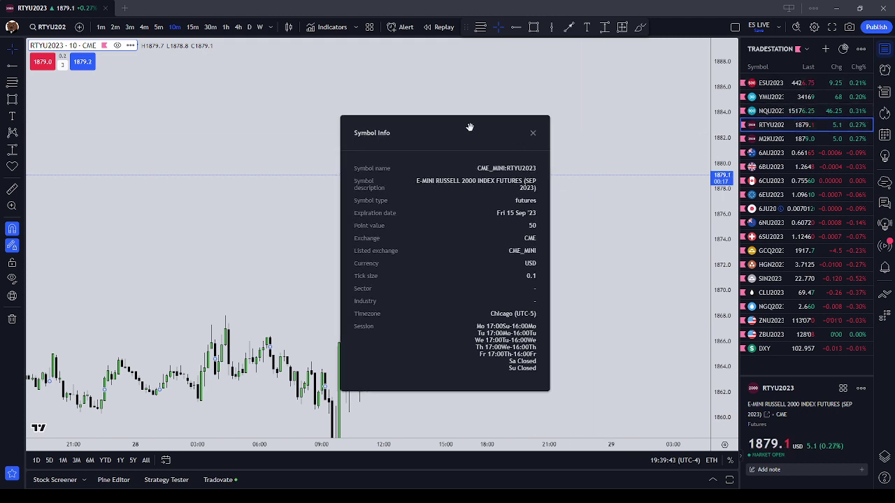
pyautogui.moveTo(469, 126); pyautogui.dragTo(273, 102)
pyautogui.scroll(2, 490, 168)
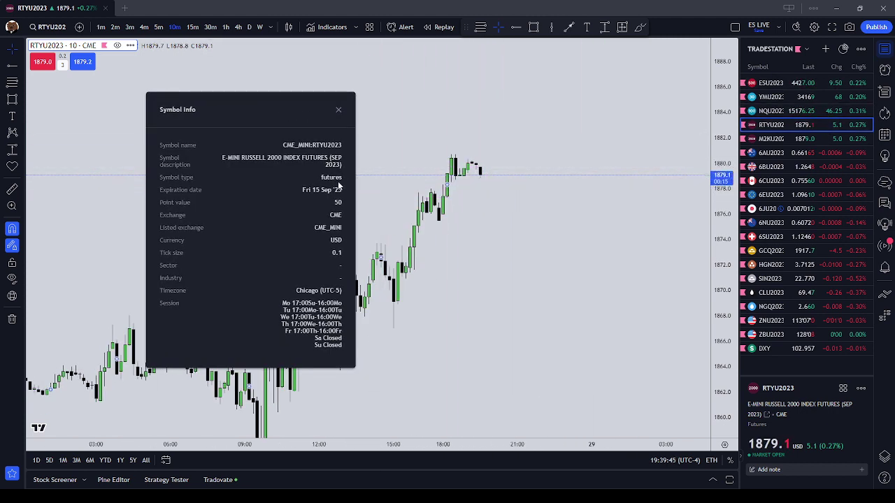
pyautogui.click(344, 111)
pyautogui.click(797, 154)
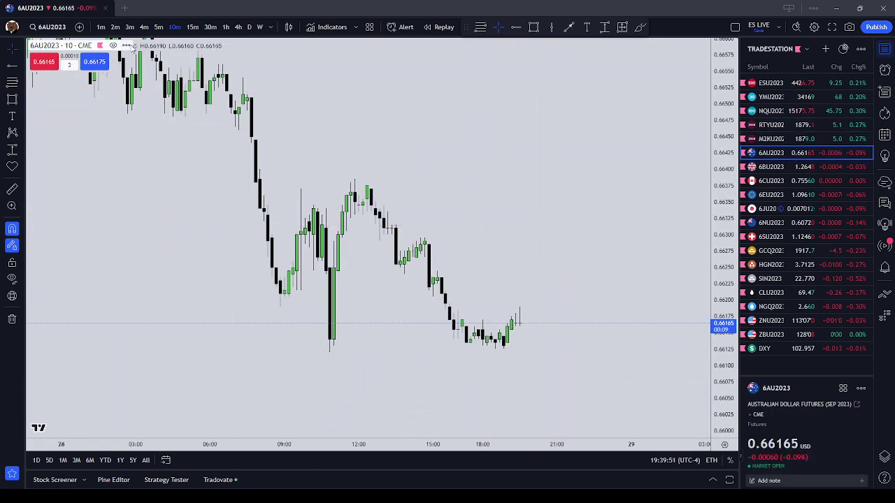
pyautogui.click(127, 45)
pyautogui.click(158, 127)
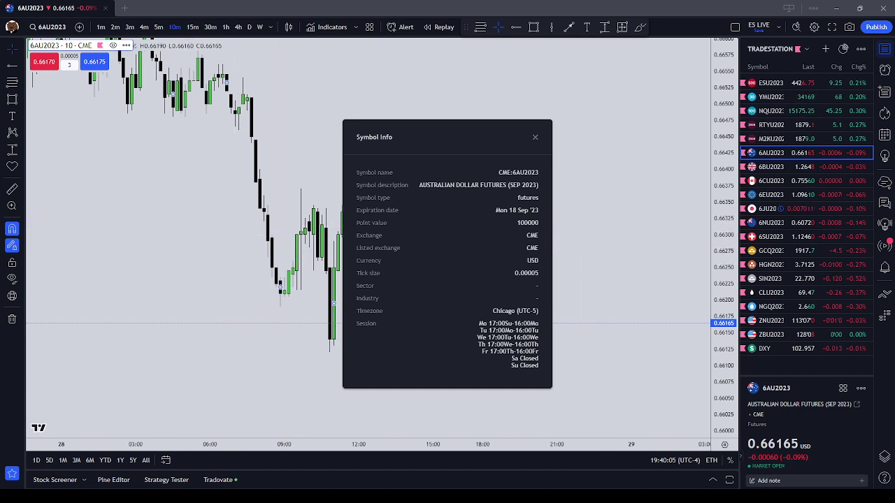
pyautogui.click(535, 138)
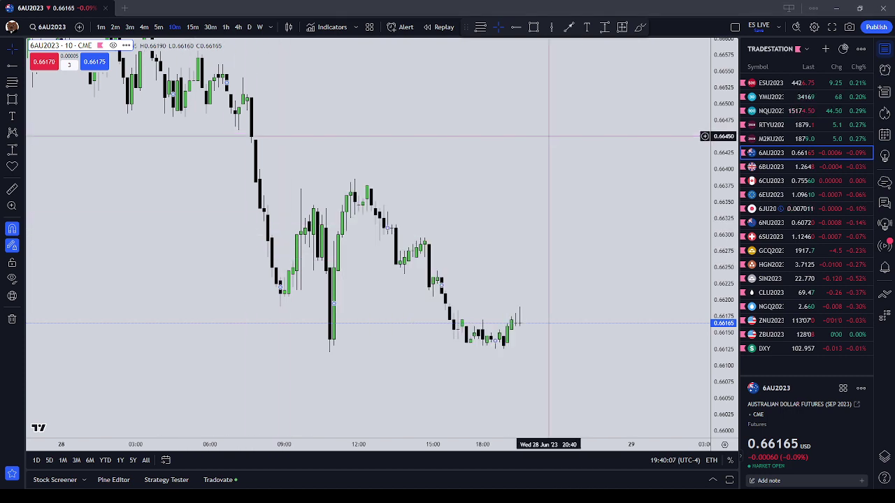
pyautogui.click(818, 166)
# - View the 6BU2023 contract's point value and tick size in Symbol Info
pyautogui.click(125, 46)
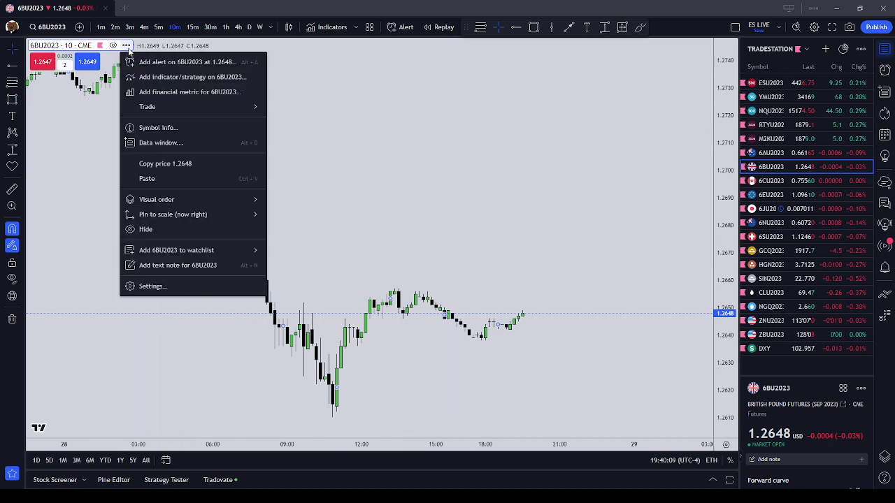
pyautogui.click(167, 127)
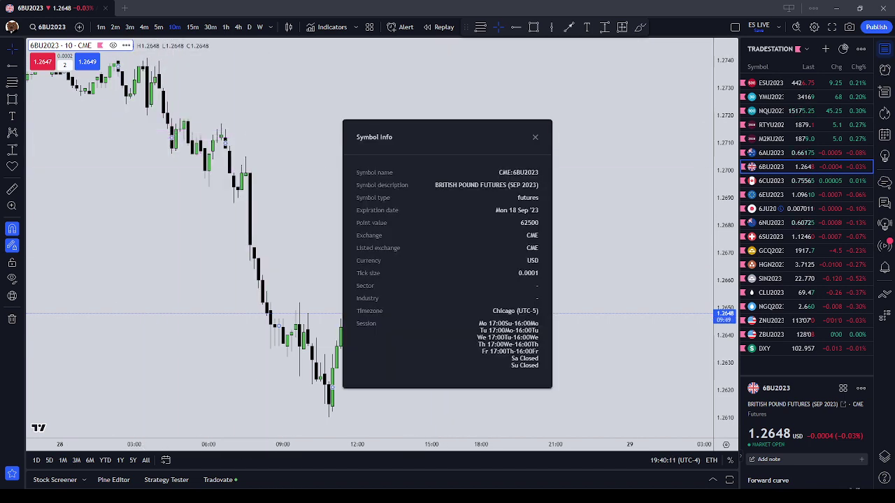
pyautogui.click(536, 137)
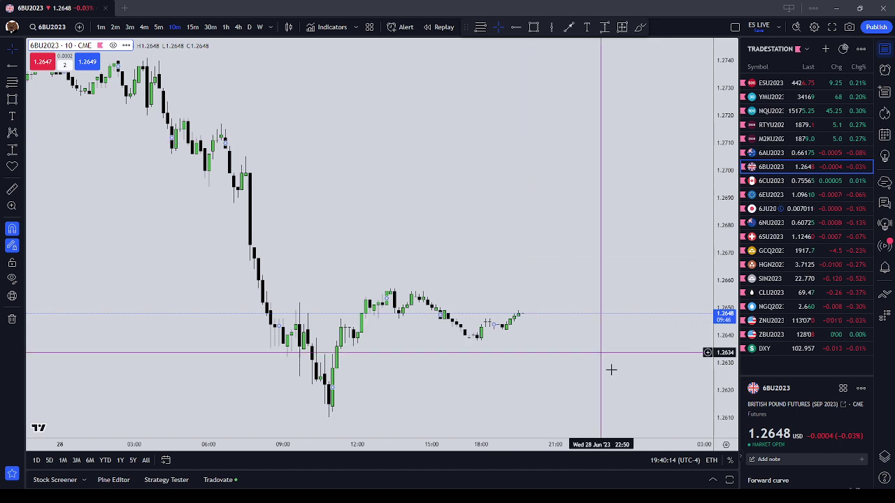
# - Switch to 6CU2023, view its Symbol Info, then bring up 6EU2023 Euro FX
pyautogui.click(788, 181)
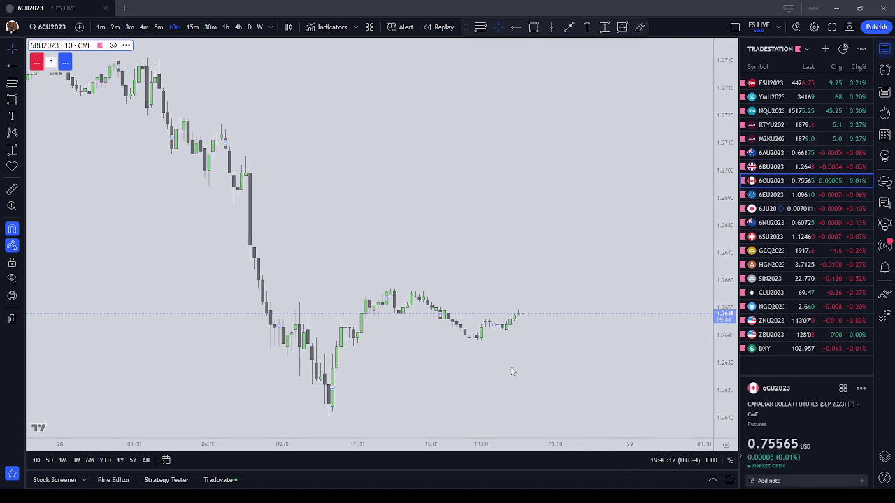
pyautogui.click(125, 46)
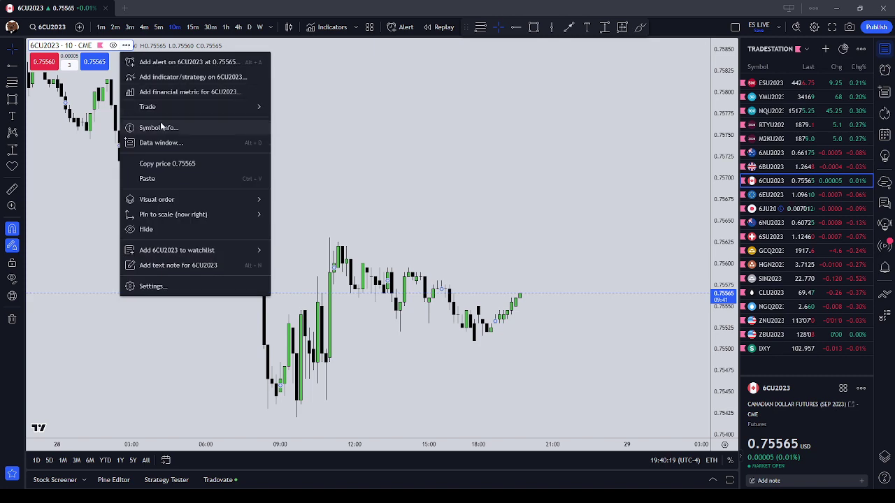
pyautogui.click(161, 127)
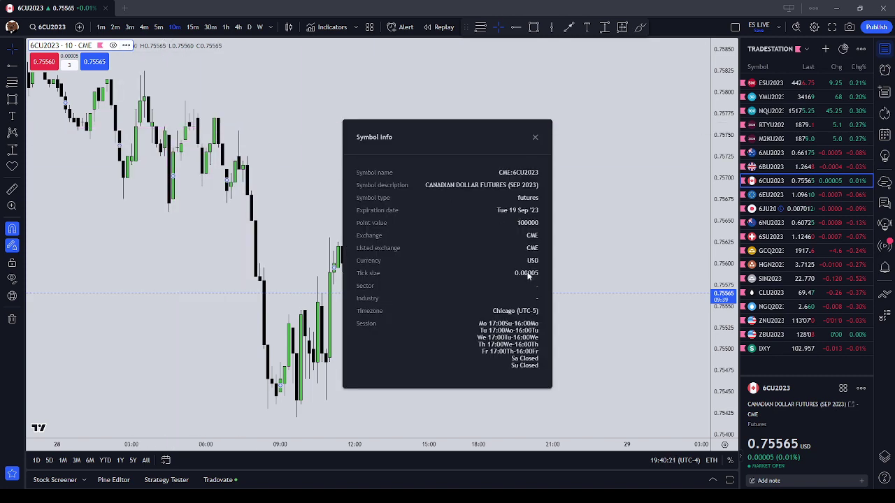
pyautogui.click(535, 138)
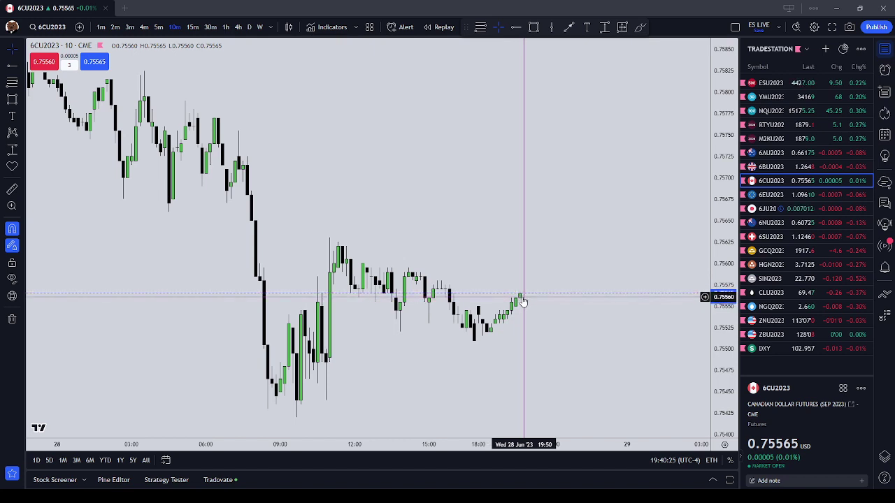
pyautogui.click(802, 196)
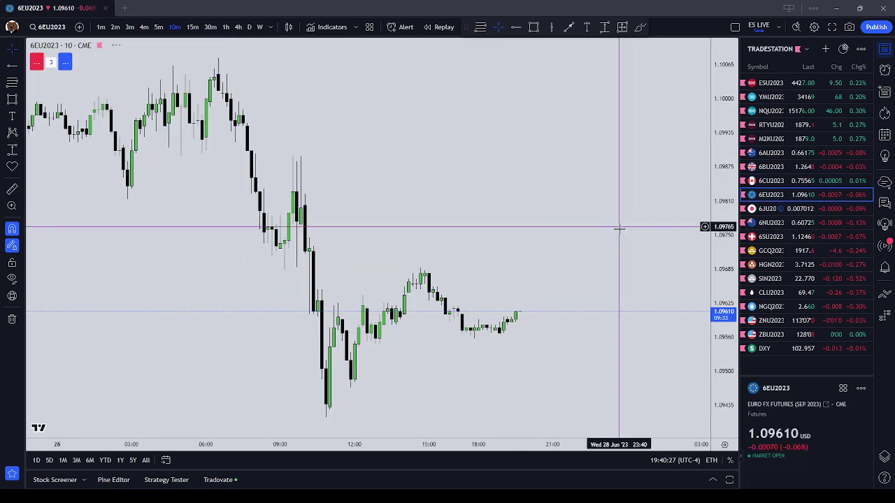
# - View the 6EU2023 contract's point value and tick size in Symbol Info
pyautogui.click(125, 46)
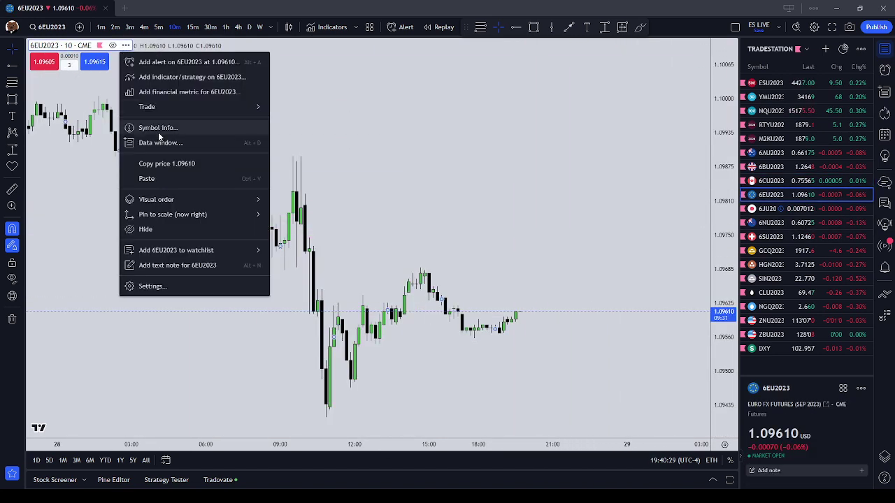
pyautogui.click(175, 127)
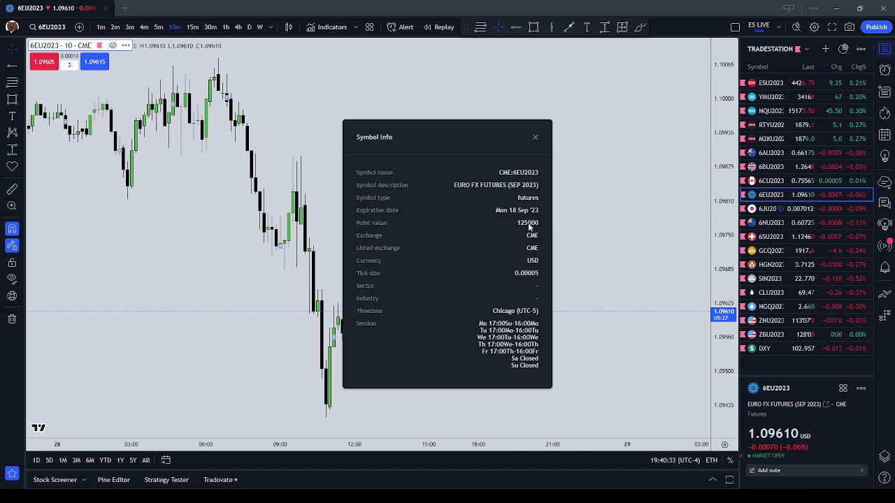
pyautogui.click(535, 137)
# - Switch to 6JU2023 and view its Symbol Info: point value 12500000, tick size 0.0000005
pyautogui.click(799, 207)
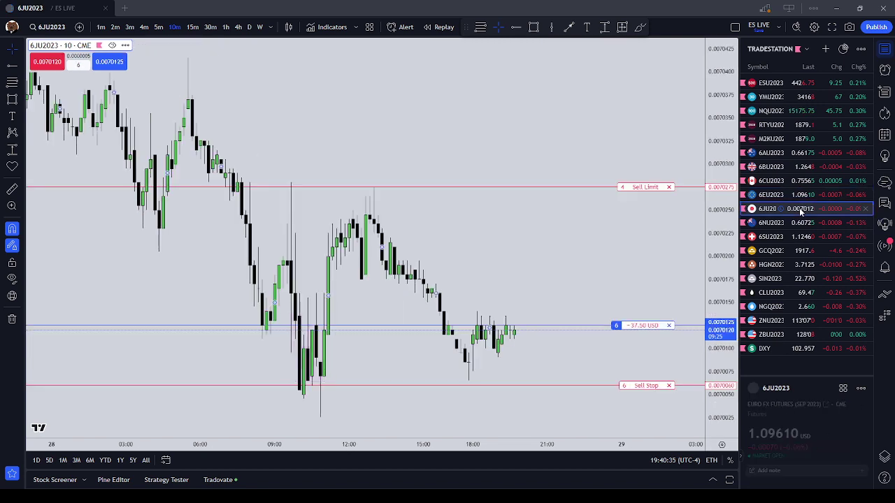
pyautogui.click(126, 46)
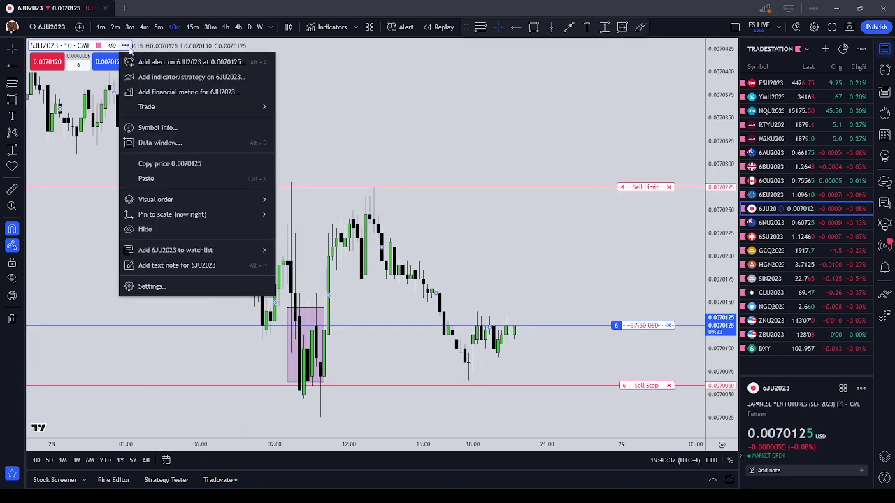
pyautogui.click(183, 129)
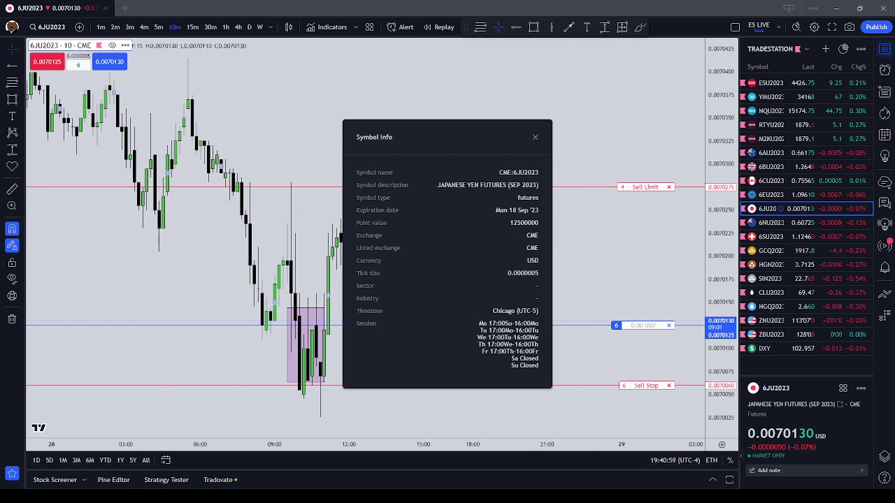
pyautogui.click(535, 137)
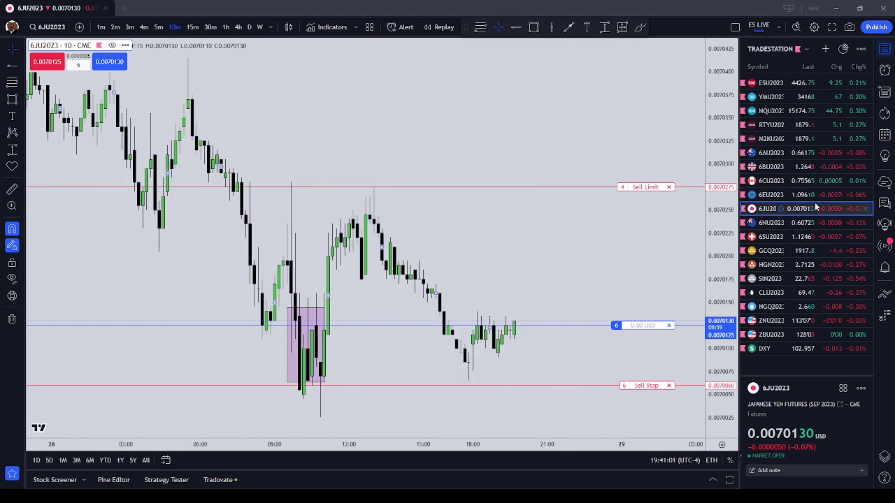
# - Switch to 6NU2023 New Zealand dollar futures and view its Symbol Info
pyautogui.click(816, 223)
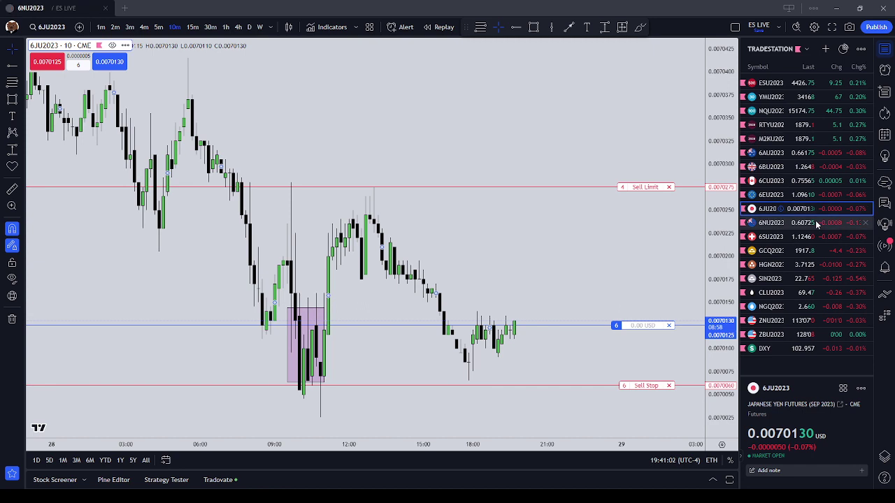
pyautogui.click(126, 45)
pyautogui.click(155, 127)
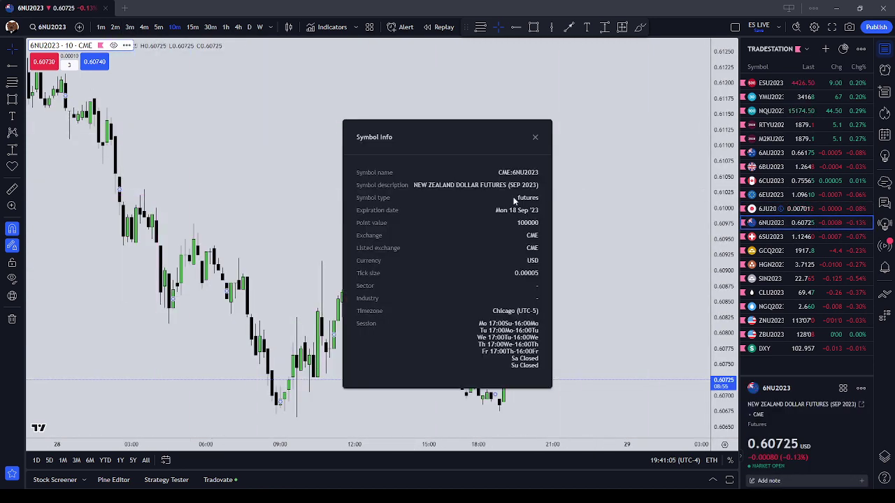
pyautogui.click(534, 137)
# - Switch to 6SU2023 Swiss franc futures and view its Symbol Info
pyautogui.click(795, 237)
pyautogui.click(126, 45)
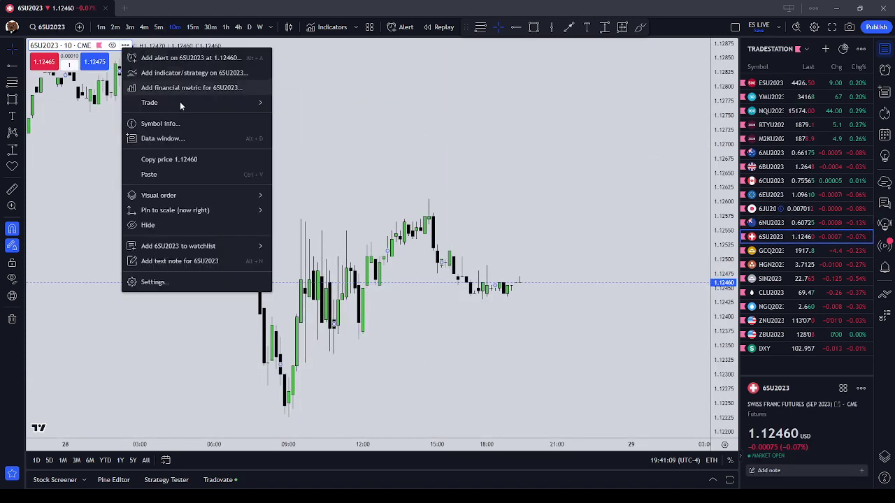
pyautogui.click(187, 122)
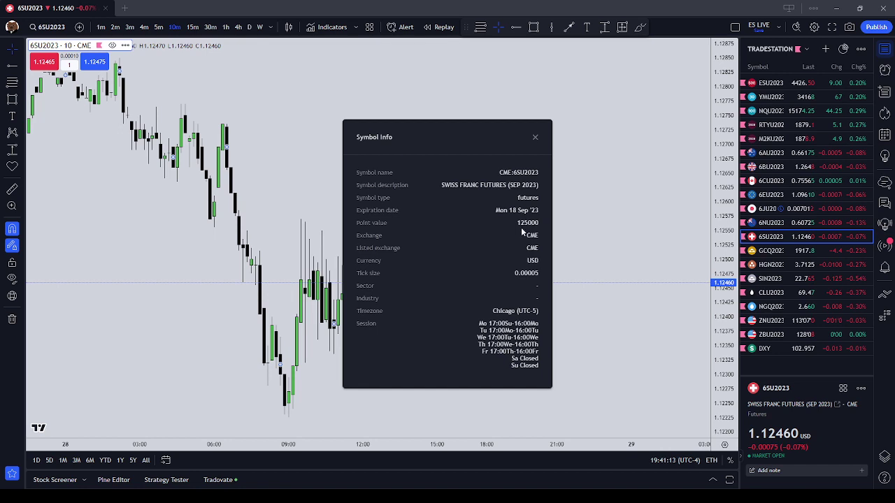
pyautogui.click(535, 137)
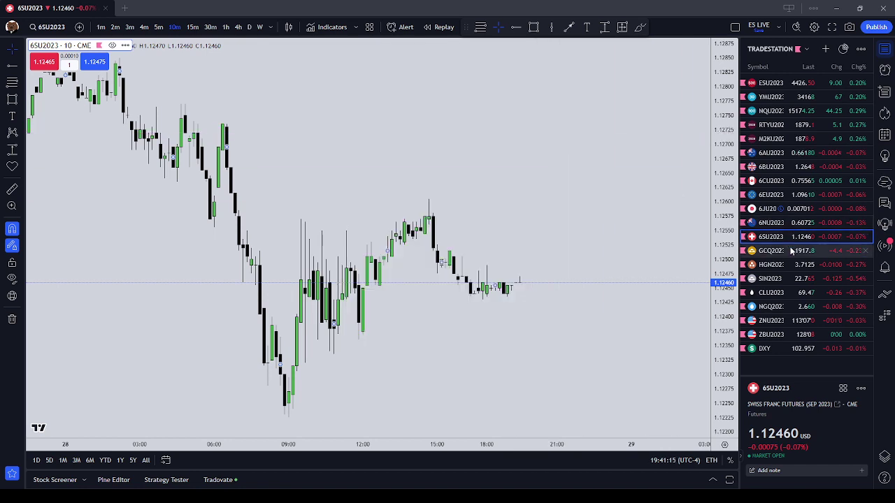
# - View GCQ2023 gold's Symbol Info (point value 100, tick 0.1), then switch to HGN2023
pyautogui.click(771, 251)
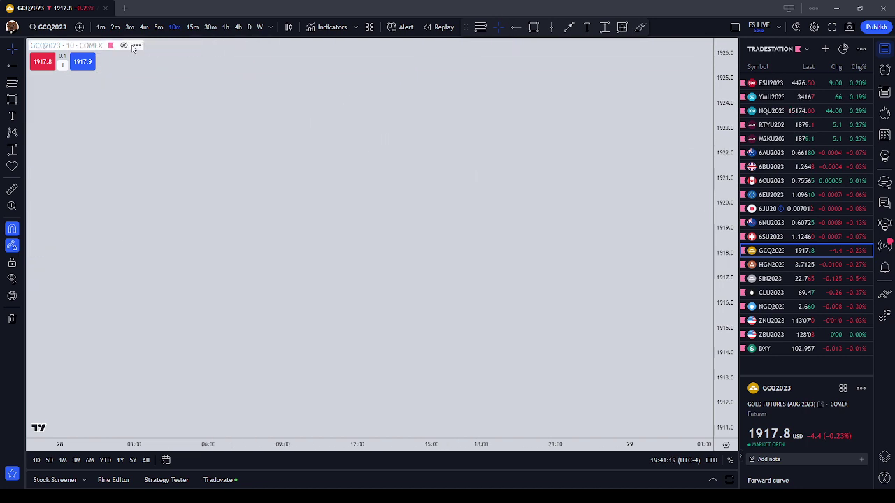
pyautogui.click(136, 46)
pyautogui.click(168, 127)
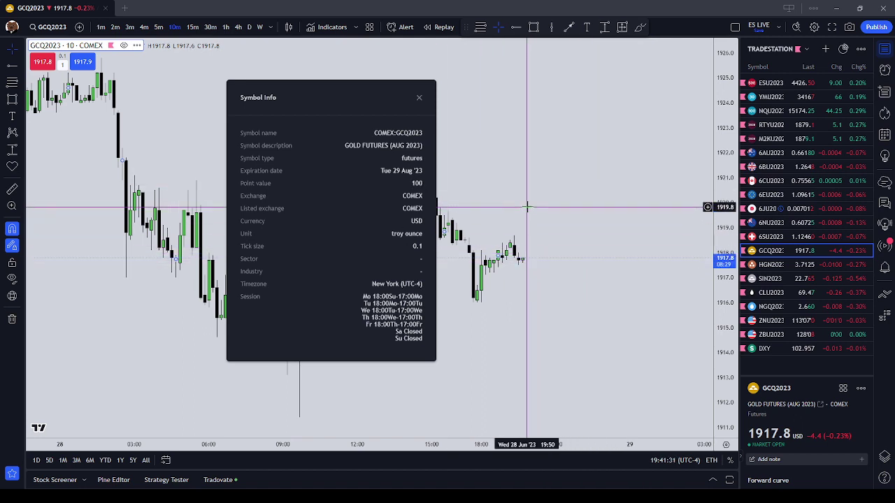
pyautogui.click(419, 97)
pyautogui.click(811, 266)
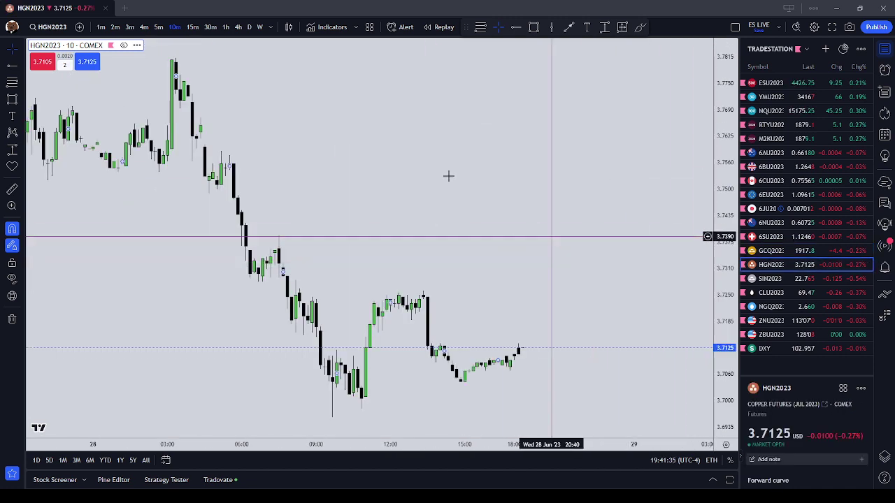
# - View HGN2023 copper's Symbol Info (point value 25000, tick 0.0005), then switch to SIN2023 silver
pyautogui.rightClick(133, 54)
pyautogui.click(171, 128)
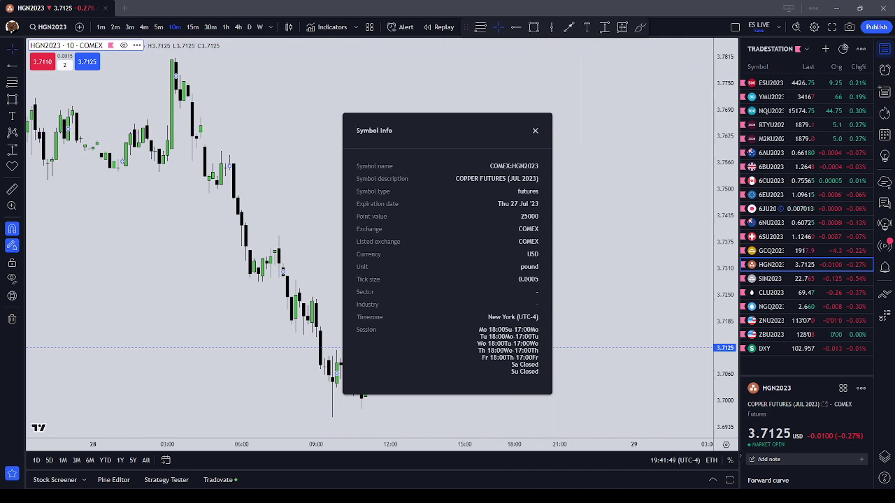
pyautogui.press('Escape')
pyautogui.click(812, 278)
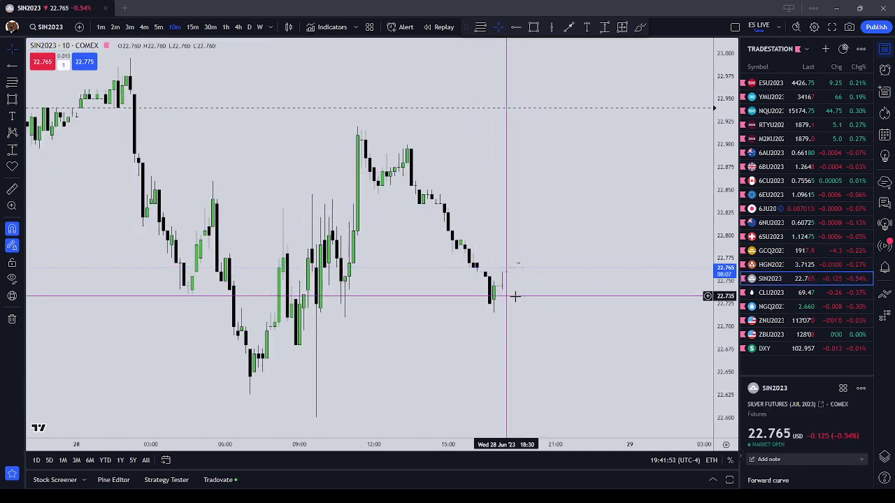
# - View SIN2023 silver's Symbol Info: point value 5000, tick size 0.005
pyautogui.click(133, 45)
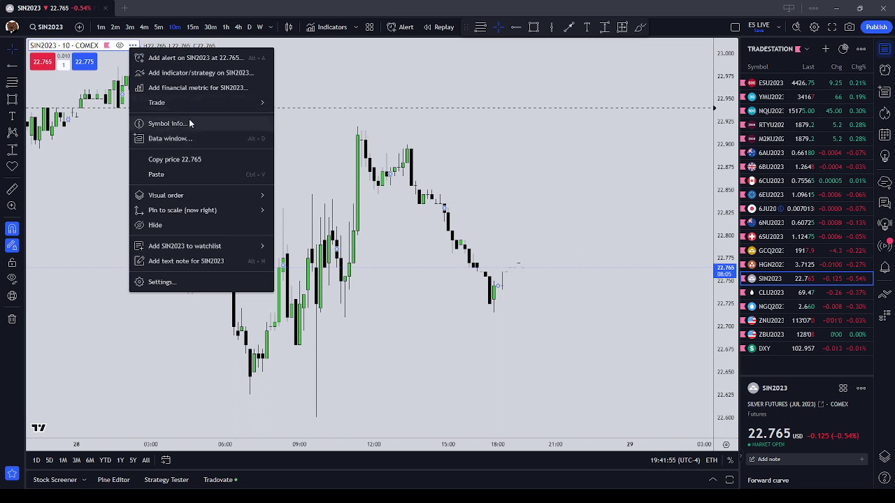
pyautogui.click(168, 123)
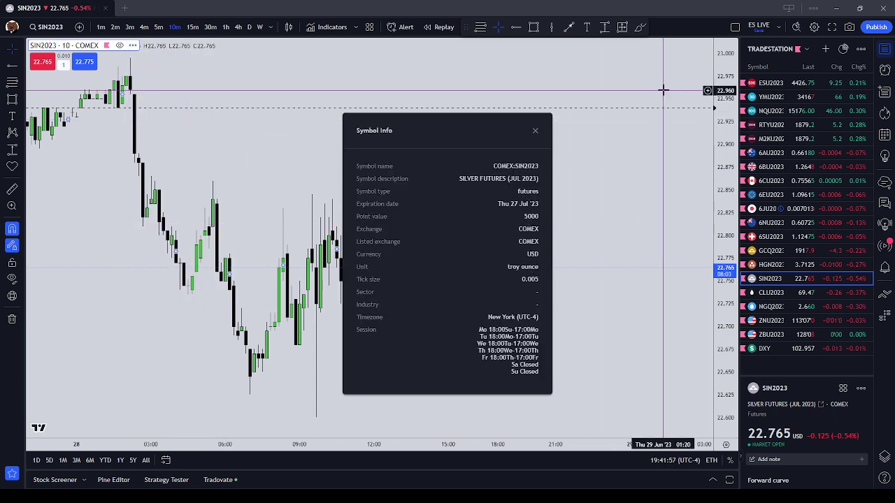
pyautogui.click(535, 130)
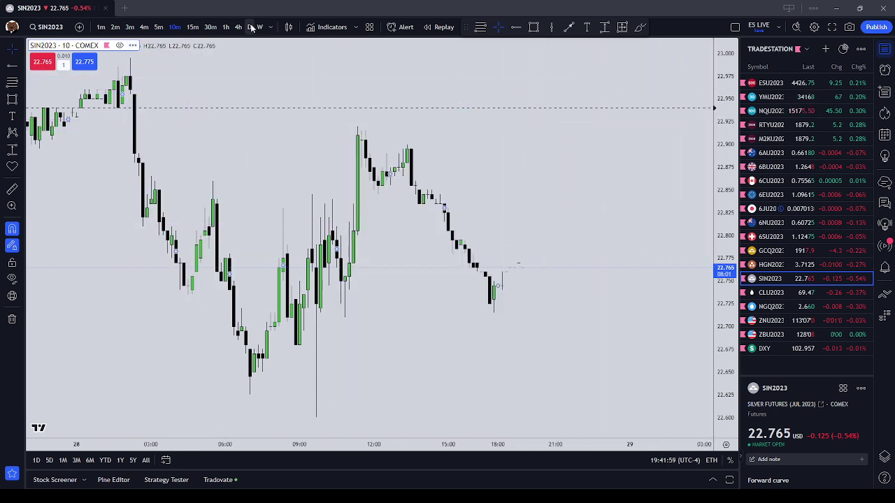
# - Recheck SIN2023's info on daily candles, return to 10-minute, then move to CLU2023
pyautogui.click(250, 26)
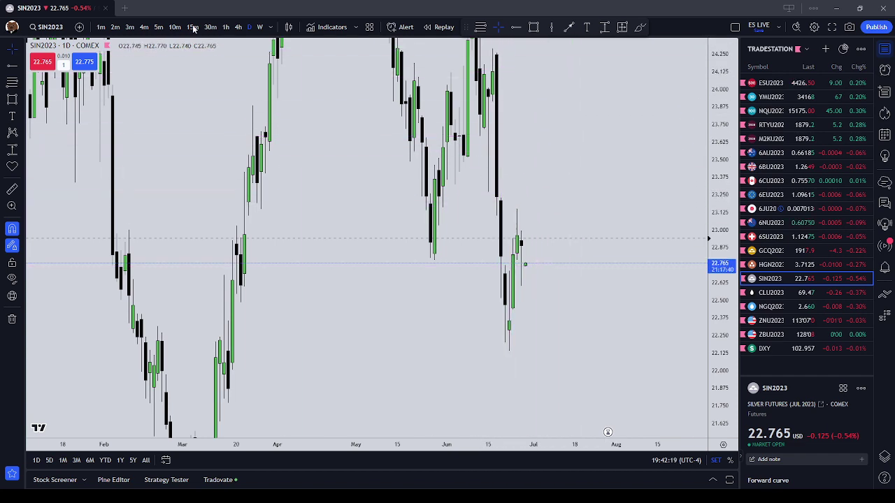
pyautogui.click(133, 45)
pyautogui.click(179, 121)
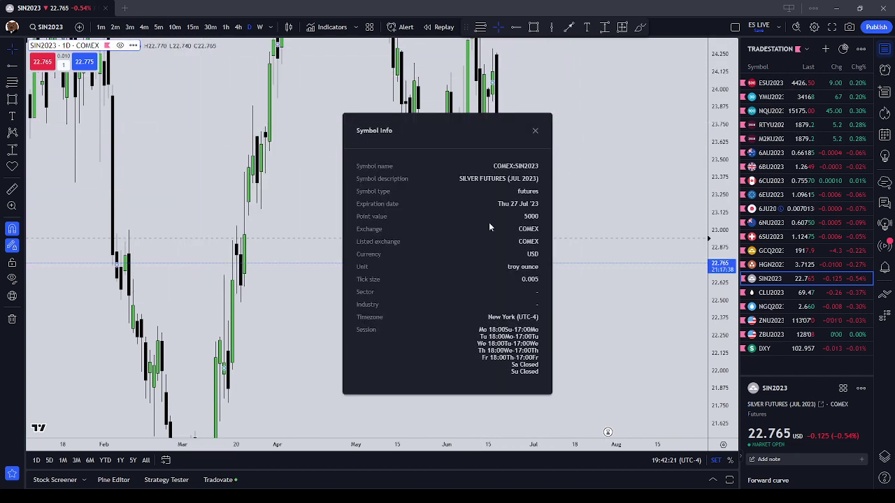
pyautogui.click(535, 130)
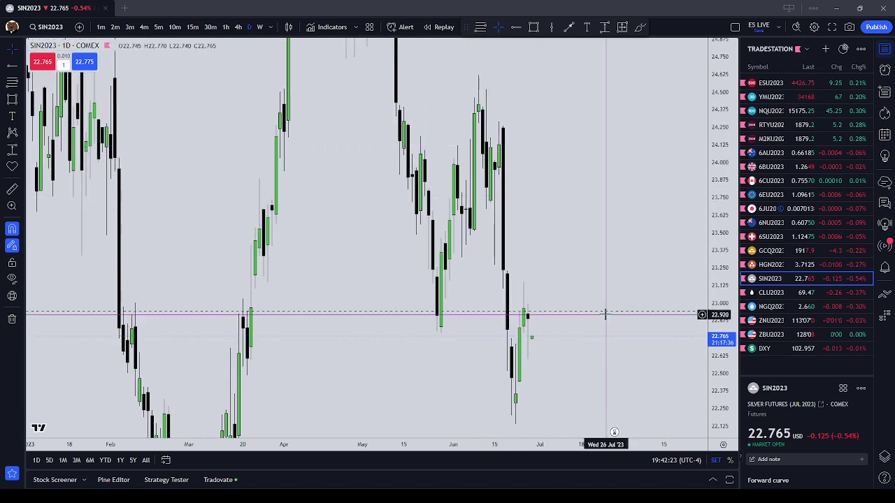
pyautogui.scroll(2, 567, 183)
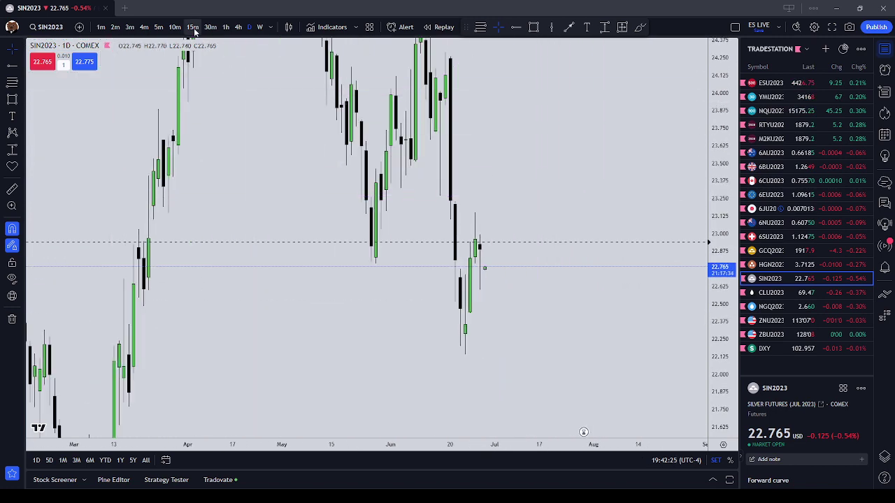
pyautogui.click(168, 27)
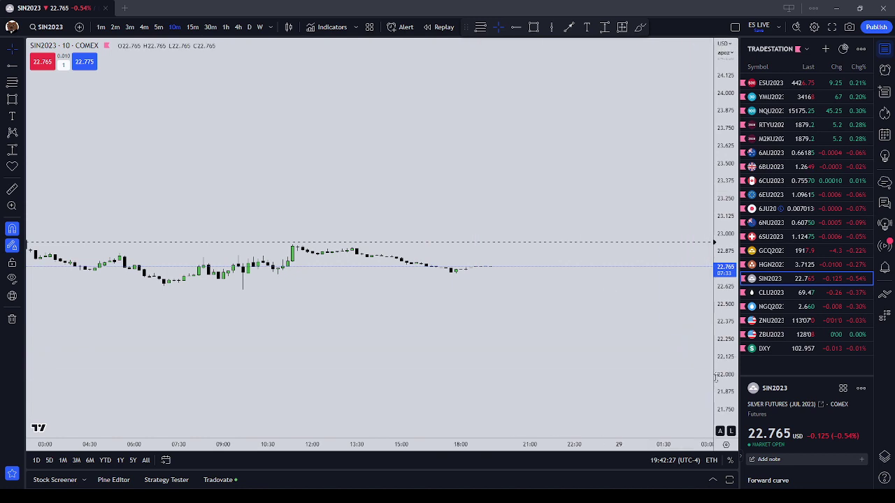
pyautogui.press('Down')
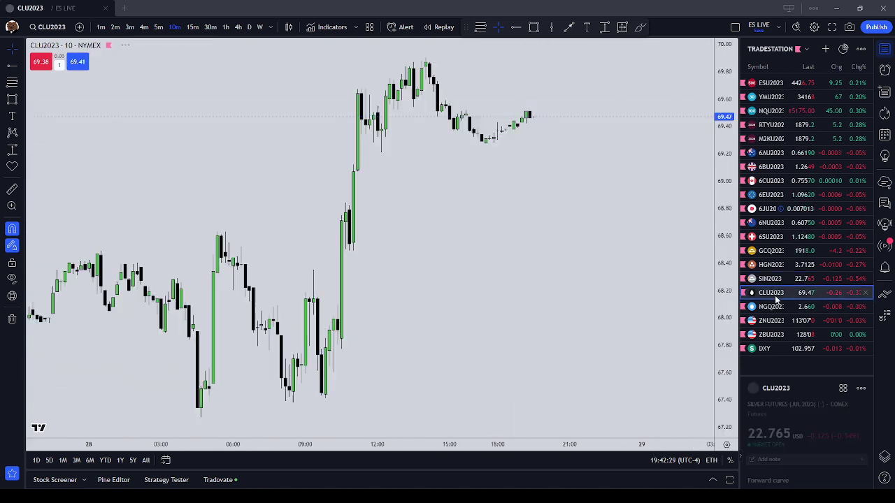
# - Review the CLU2023 crude oil symbol info for its point value and tick size, twice
pyautogui.rightClick(131, 51)
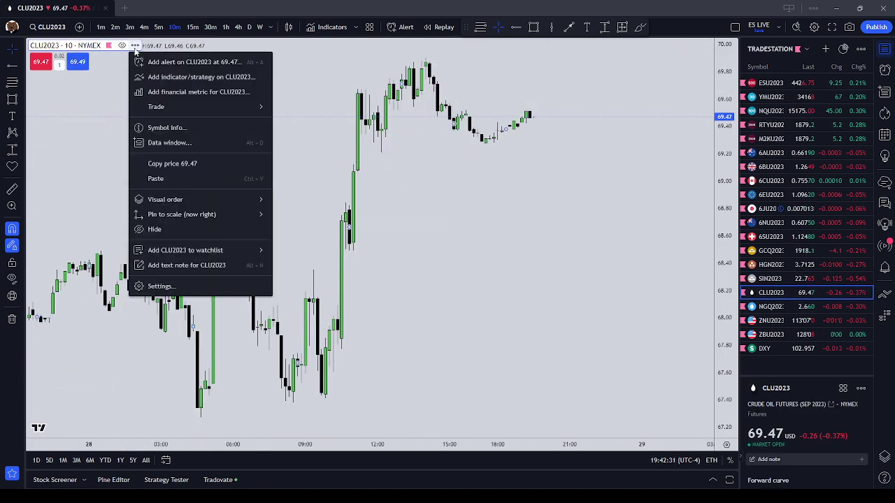
pyautogui.click(167, 127)
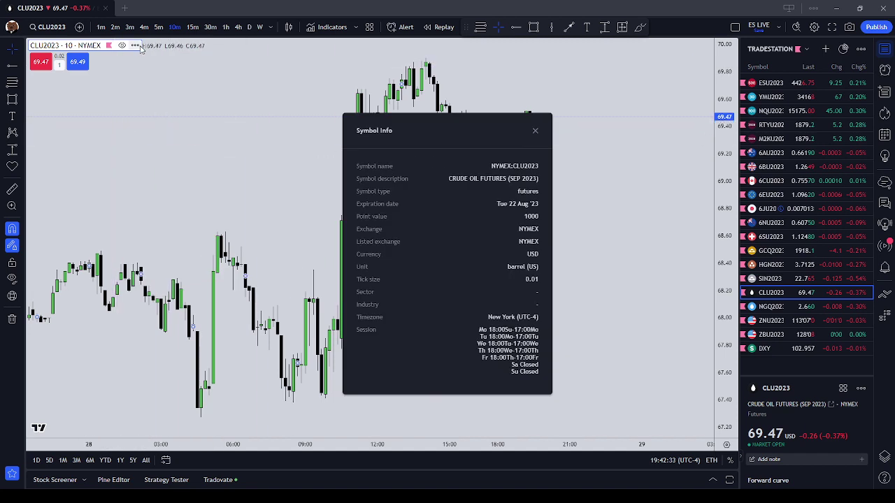
pyautogui.click(535, 130)
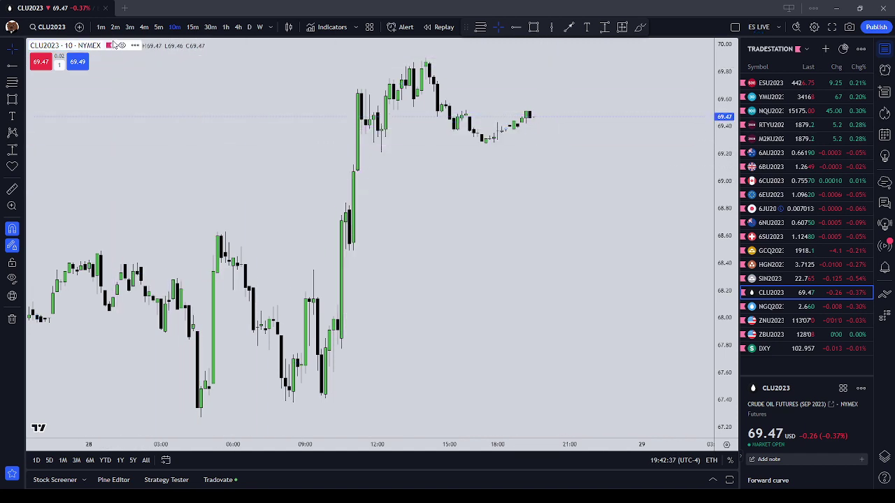
pyautogui.rightClick(130, 51)
pyautogui.click(167, 127)
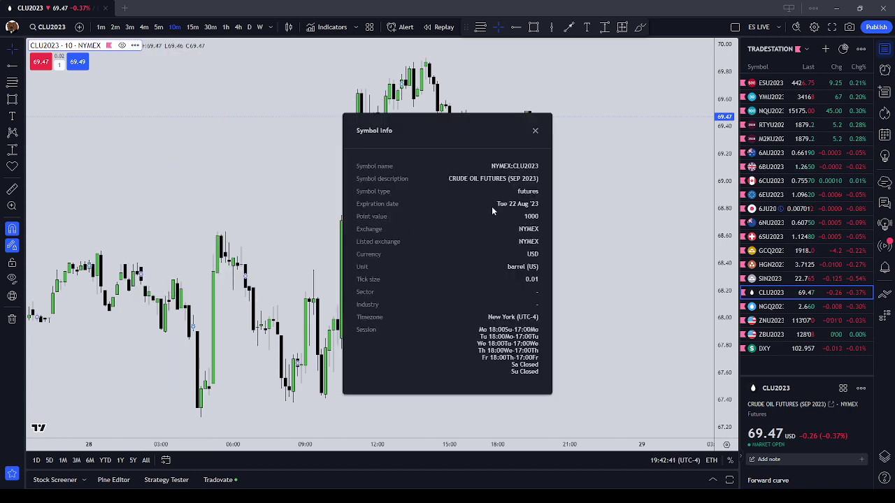
pyautogui.click(535, 132)
# - Load NGQ2023 and view its symbol info (point value 10000, tick size 0.001), then load ZNU2023
pyautogui.click(818, 307)
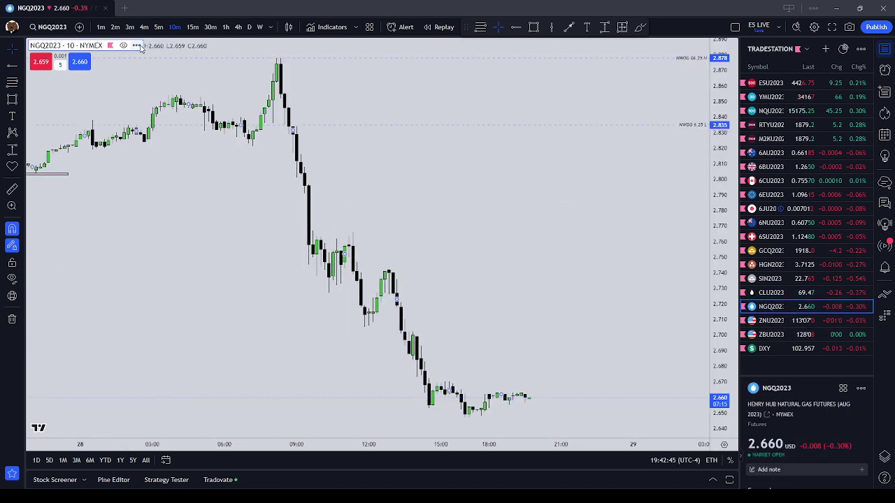
pyautogui.click(137, 45)
pyautogui.click(173, 137)
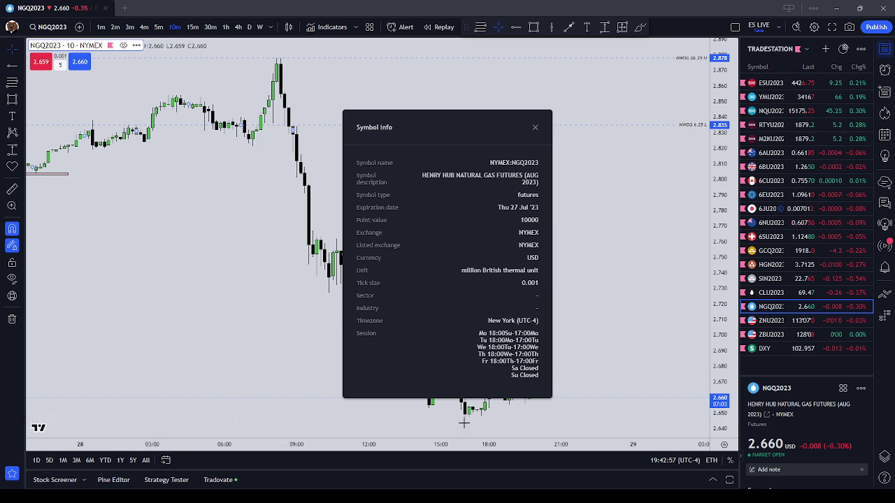
pyautogui.click(789, 321)
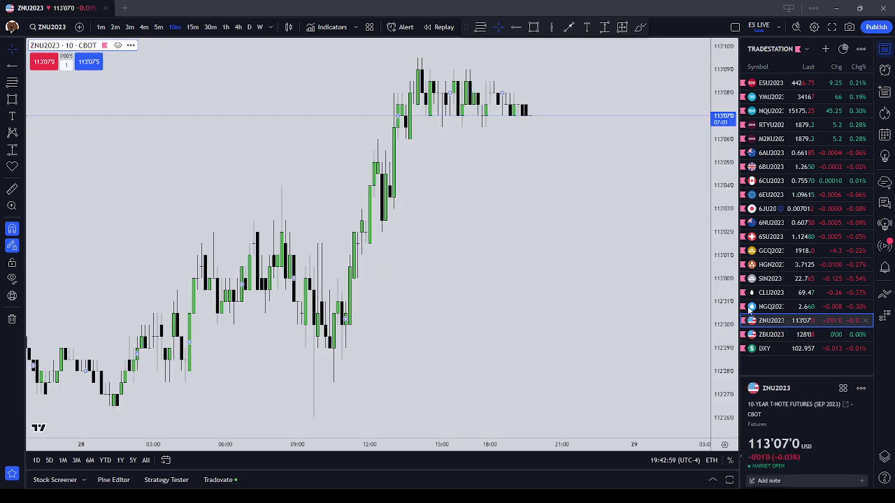
# - Show ZNU2023's symbol info: point value 1000, tick size 1/2 of 1/32
pyautogui.click(131, 45)
pyautogui.moveTo(162, 103)
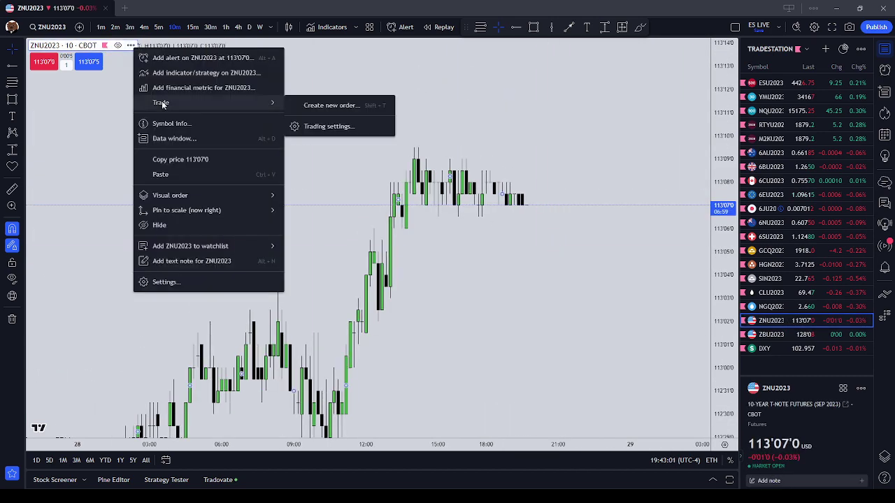
pyautogui.click(171, 123)
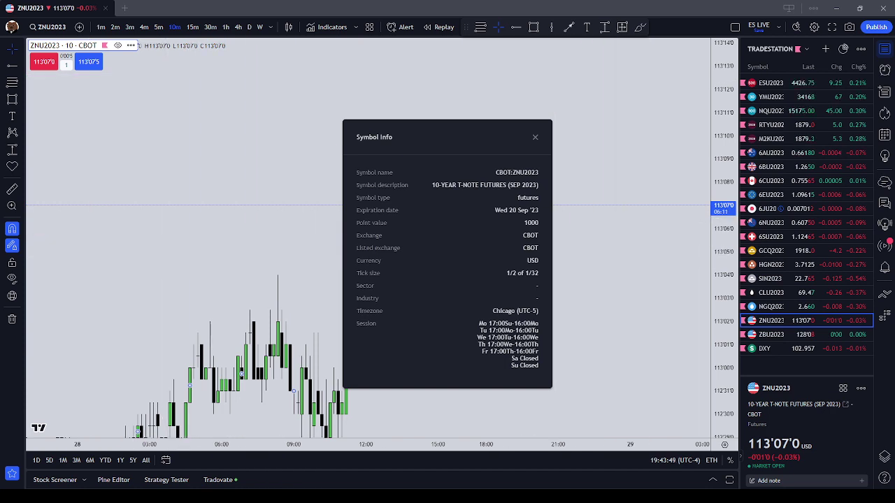
# - Move on to ZBU2023 and read its symbol info: point value 1000, tick size 1/32
pyautogui.click(535, 137)
pyautogui.press('Down')
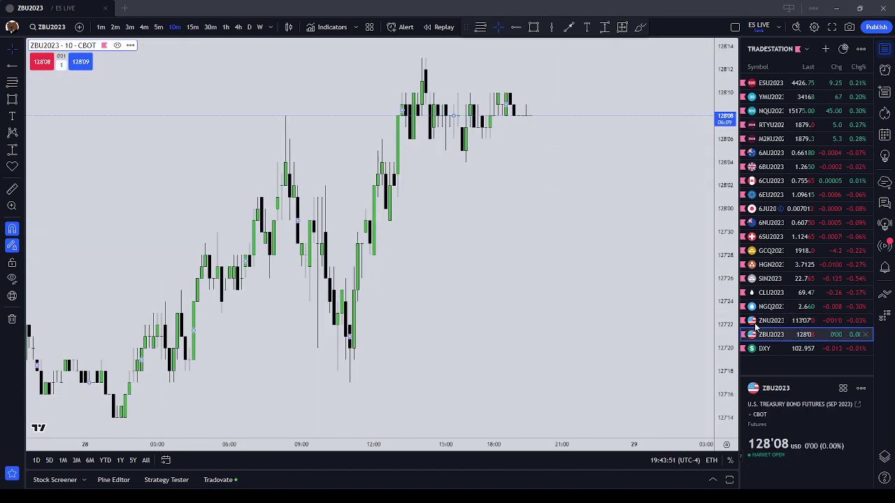
pyautogui.click(130, 44)
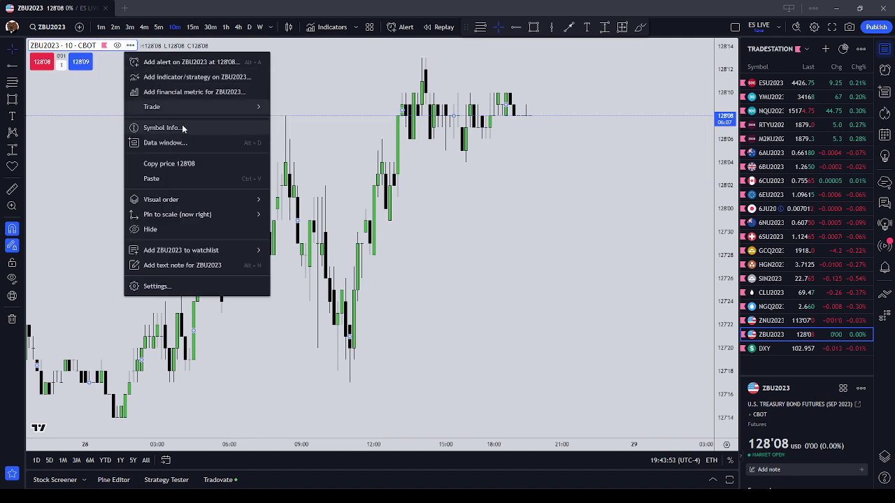
pyautogui.click(159, 123)
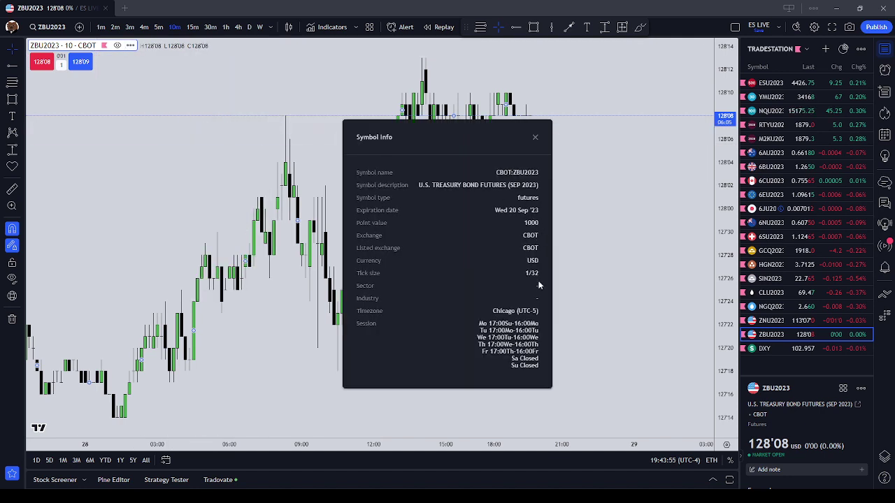
pyautogui.click(534, 137)
# - Rescale the ZBU2023 chart, recheck its symbol info, and switch to 15-minute candles
pyautogui.scroll(-2, 593, 224)
pyautogui.moveTo(723, 194); pyautogui.dragTo(689, 293)
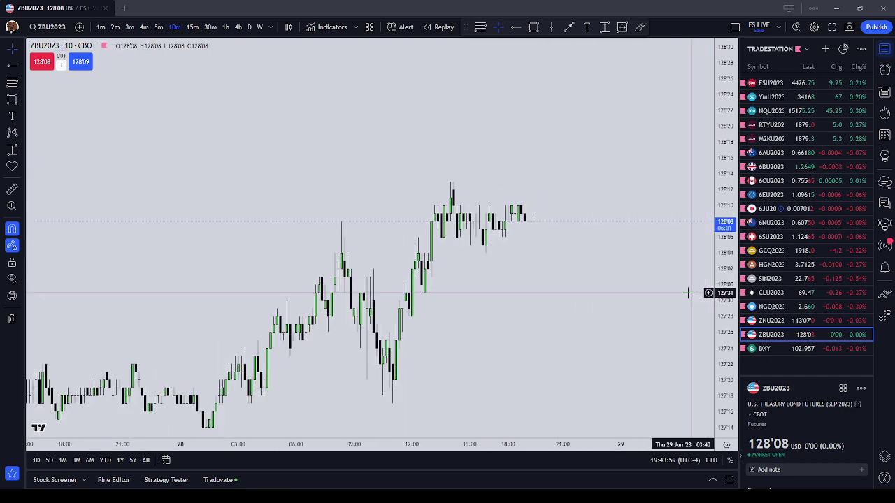
pyautogui.moveTo(610, 283); pyautogui.dragTo(541, 222)
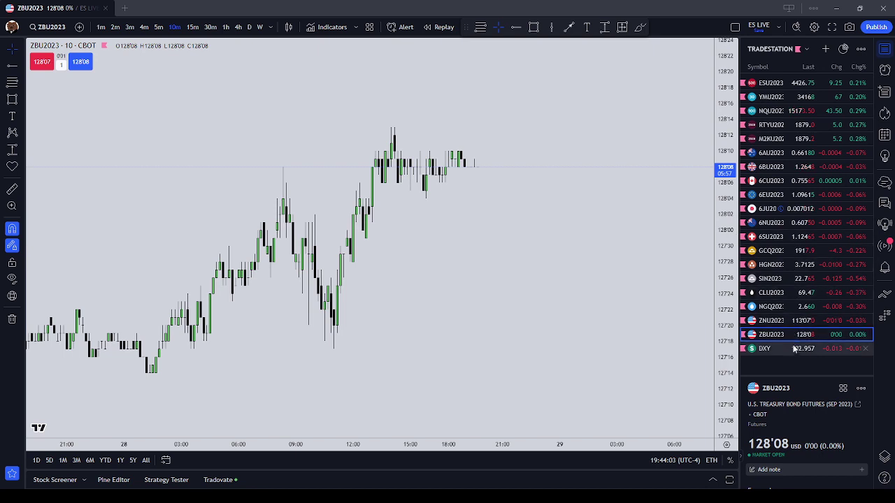
pyautogui.scroll(-1, 384, 129)
pyautogui.scroll(-1, 384, 128)
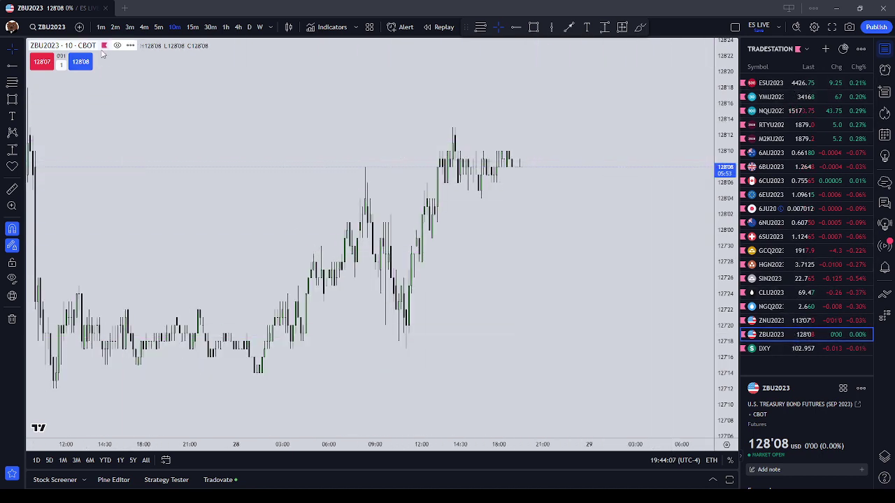
pyautogui.click(129, 46)
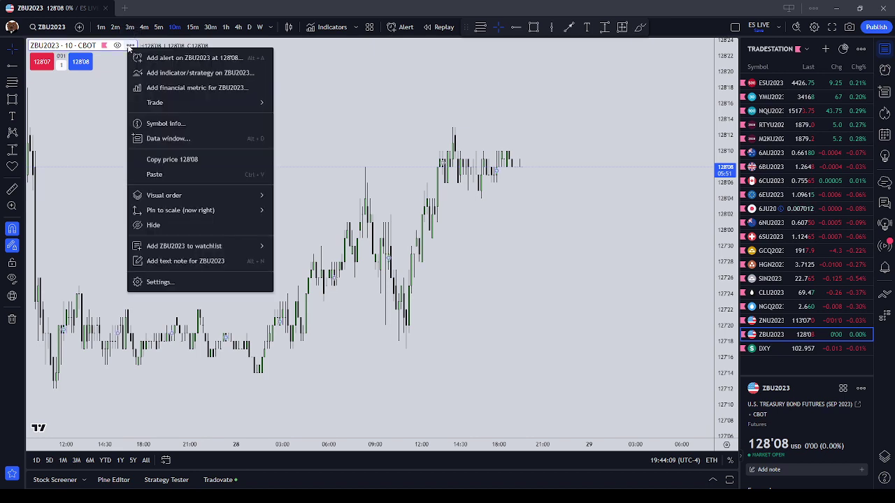
pyautogui.click(191, 123)
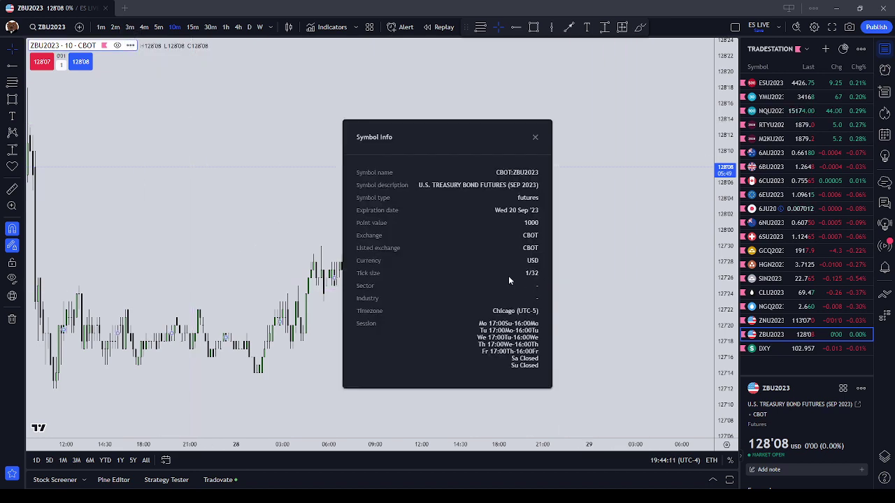
pyautogui.click(535, 137)
pyautogui.scroll(-2, 611, 289)
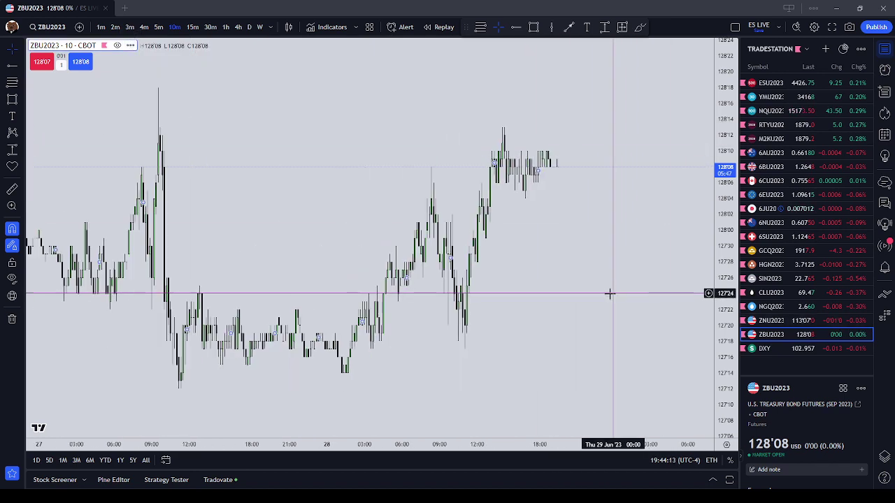
pyautogui.click(192, 26)
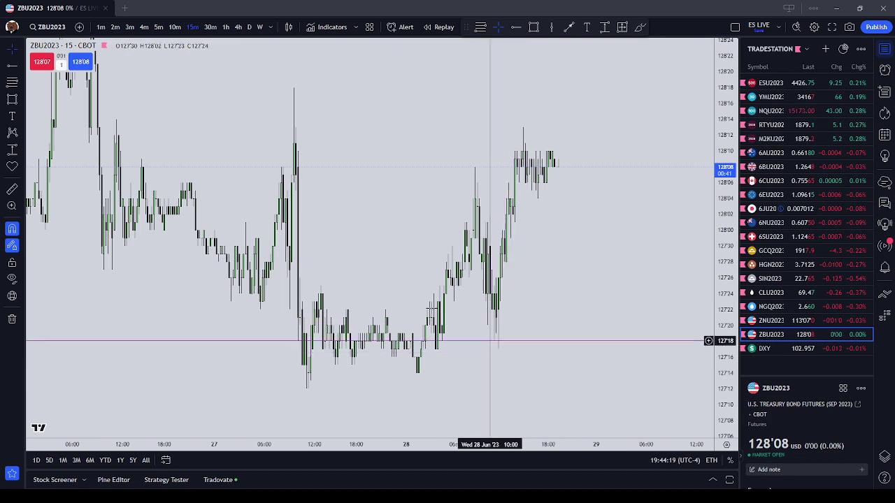
# - Measure the 0'28 (0.69%) rise off the 28 Jun low with the price range tool
pyautogui.click(12, 149)
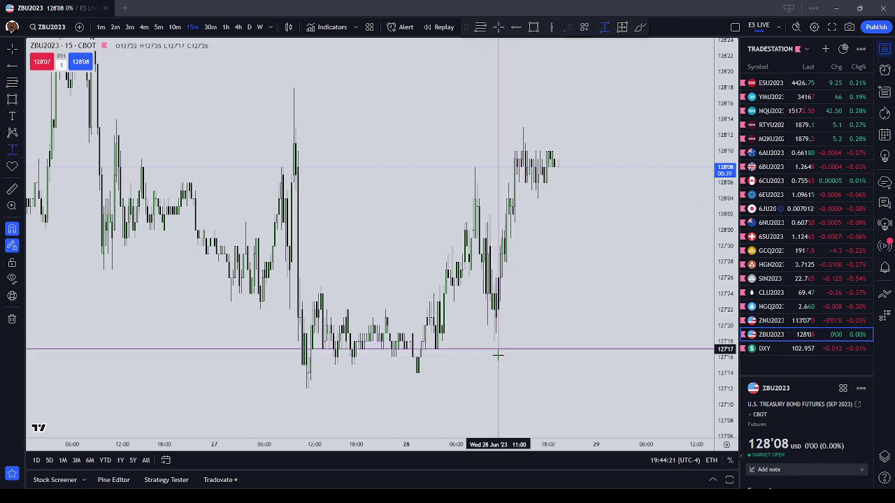
pyautogui.click(498, 350)
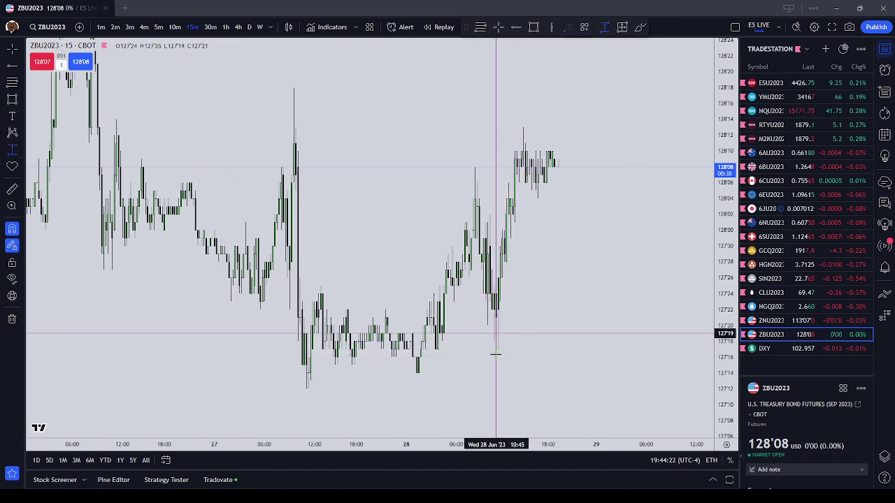
pyautogui.click(523, 128)
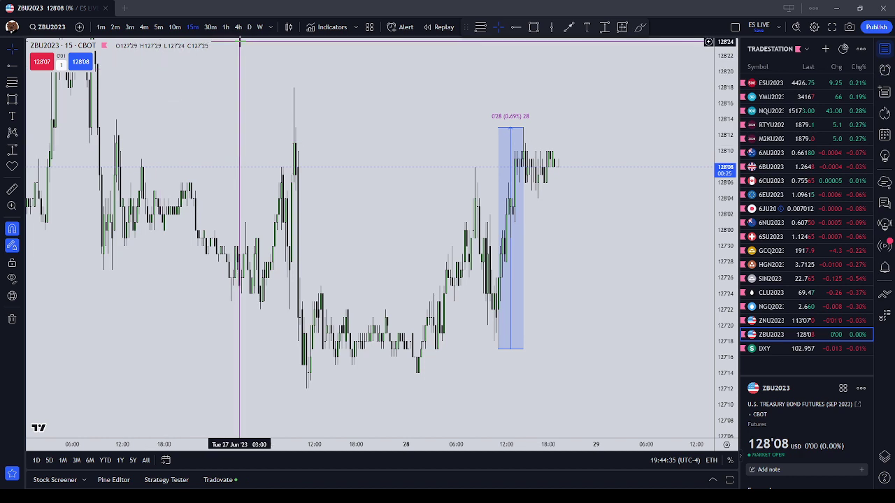
# - Switch ZBU2023 to 1-hour candles and delete the price-range measurement
pyautogui.click(225, 26)
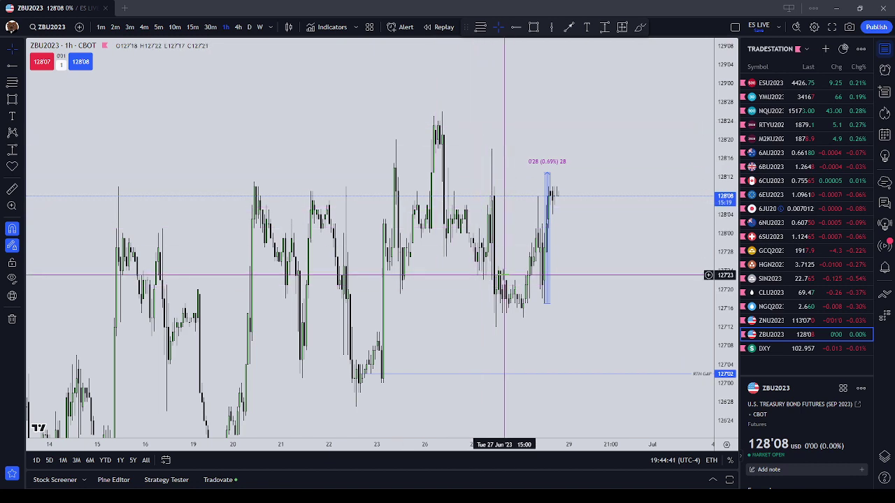
pyautogui.hscroll(-1, 510, 280)
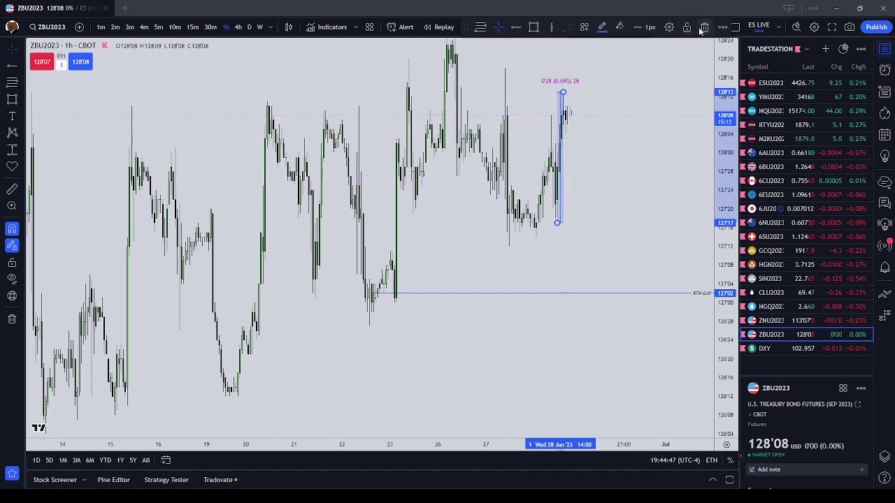
pyautogui.click(551, 184)
pyautogui.moveTo(552, 184); pyautogui.dragTo(561, 188)
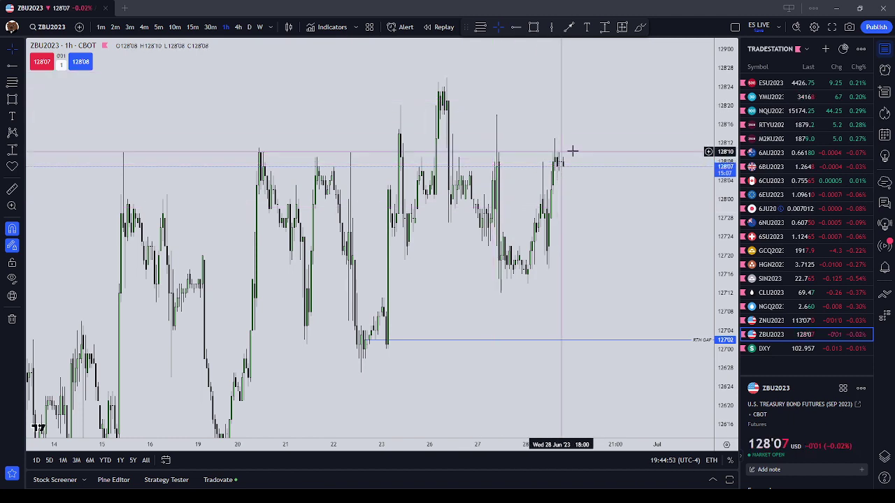
# - Click through ESU2023 and SIN2023 in the watchlist, settling on the 6JU2023 chart
pyautogui.click(813, 86)
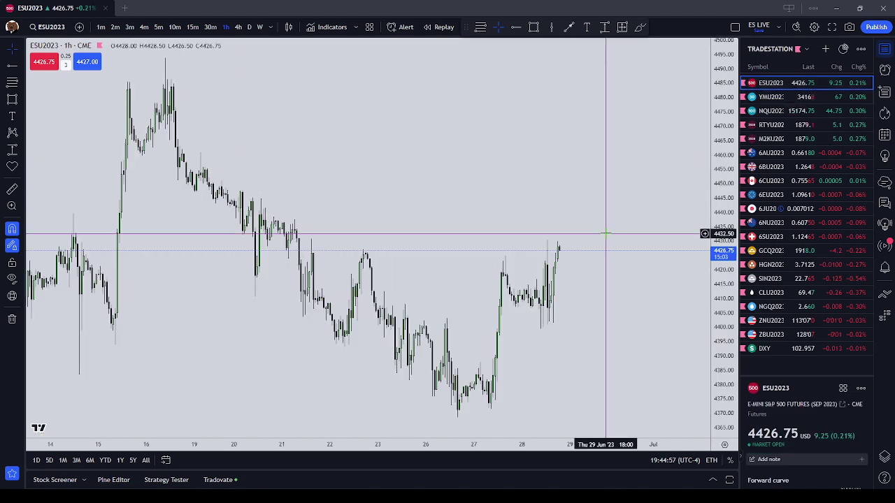
pyautogui.click(769, 208)
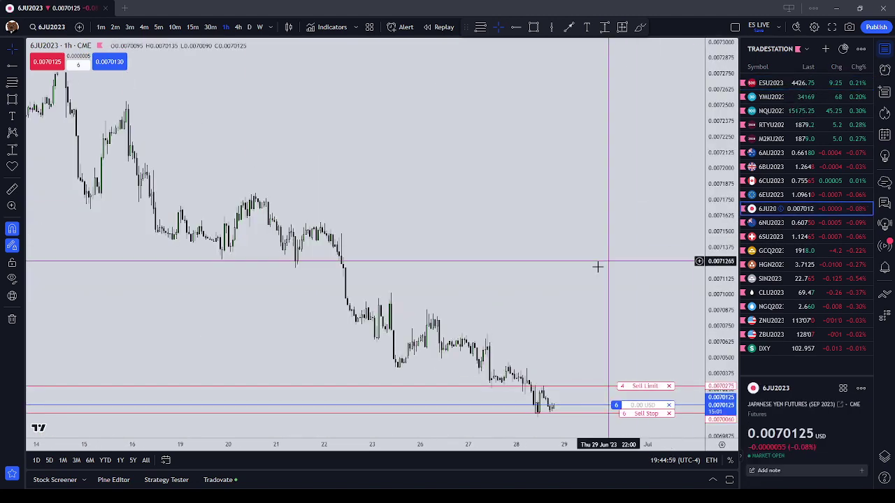
pyautogui.scroll(3, 598, 265)
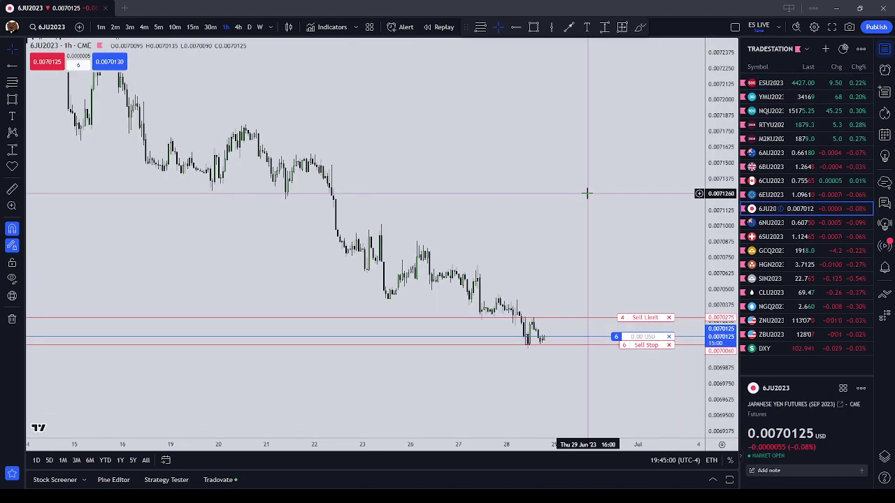
pyautogui.click(801, 279)
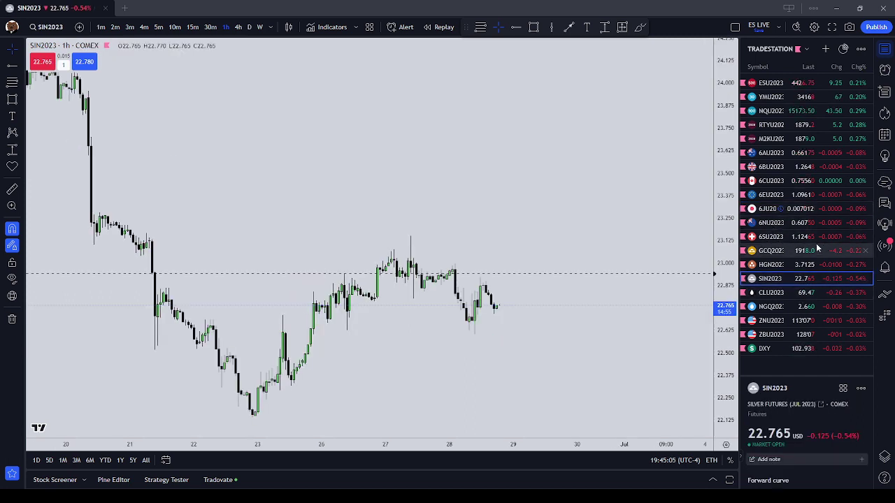
pyautogui.click(807, 208)
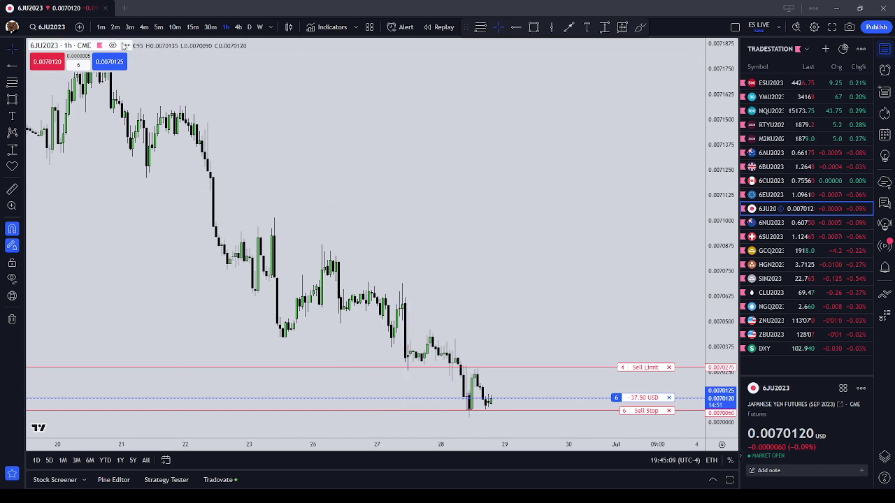
# - Check 6JU2023's symbol info: point value 12500000, tick size 0.0000005
pyautogui.rightClick(124, 46)
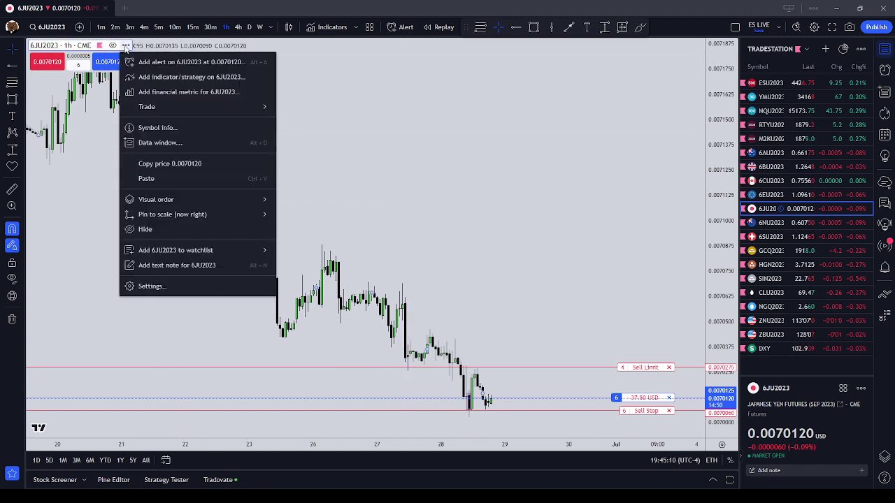
pyautogui.click(162, 127)
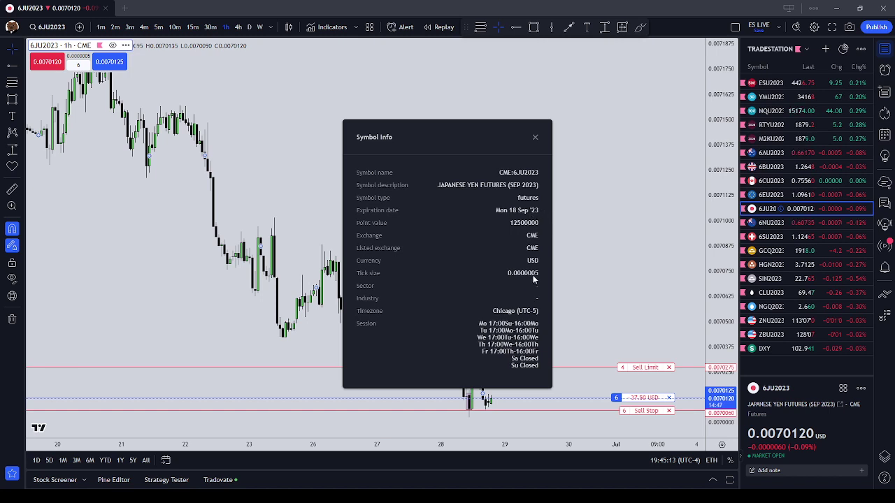
pyautogui.click(534, 138)
pyautogui.moveTo(609, 315); pyautogui.dragTo(619, 244)
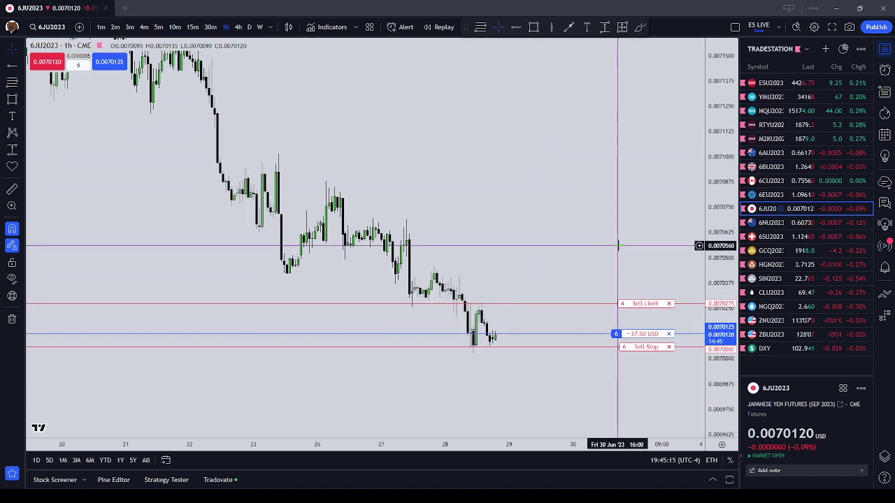
pyautogui.click(811, 295)
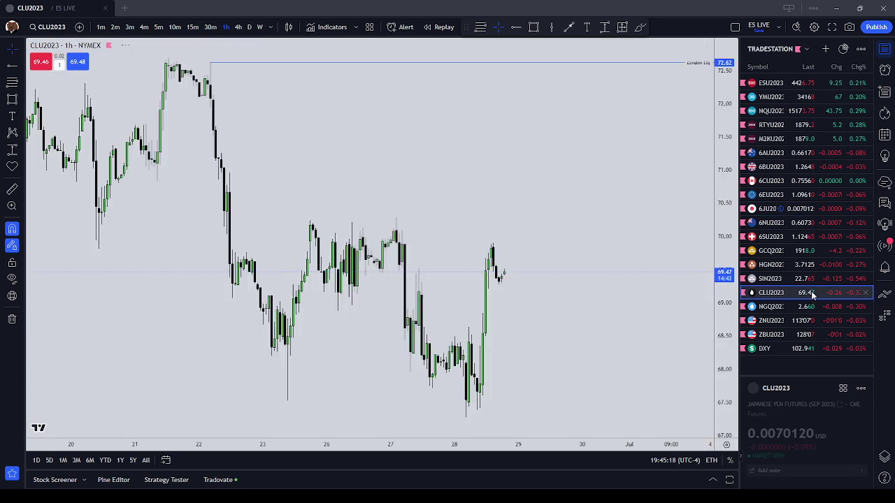
# - Browse 6AU2023, 6CU2023, ZBU2023, SIN2023, GCQ2023 and ESU2023, ending on YMU2023
pyautogui.click(792, 157)
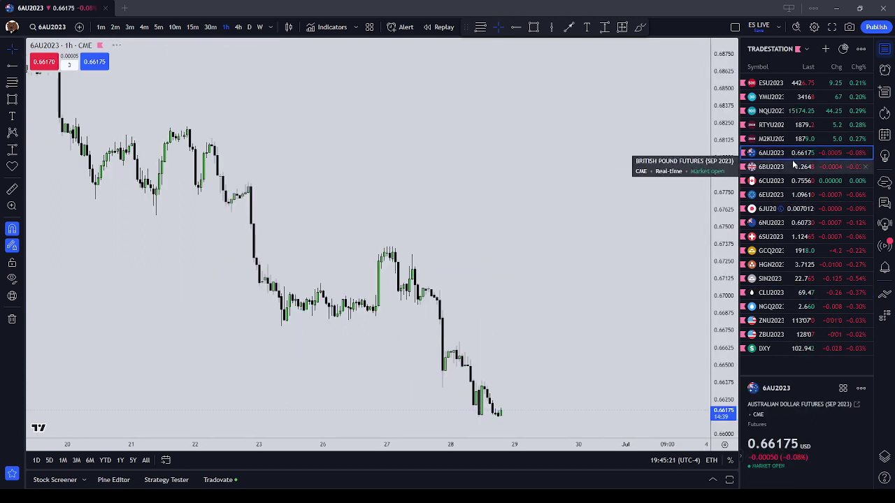
pyautogui.click(792, 183)
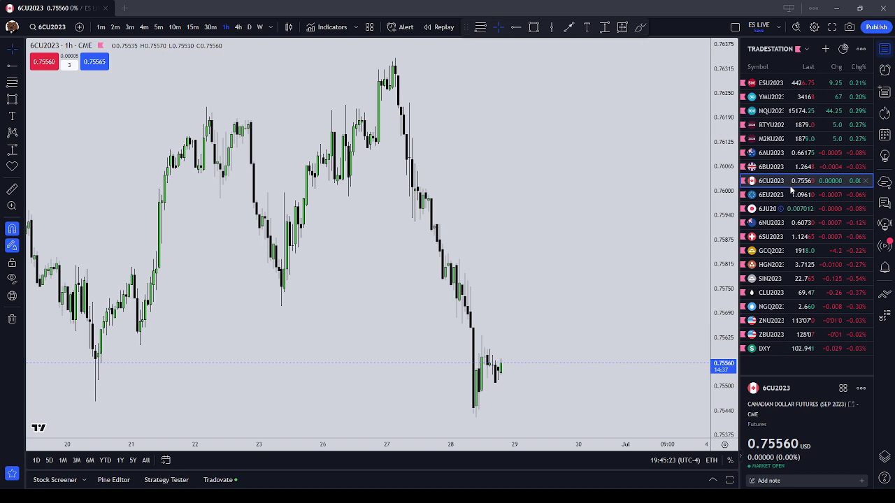
pyautogui.click(788, 335)
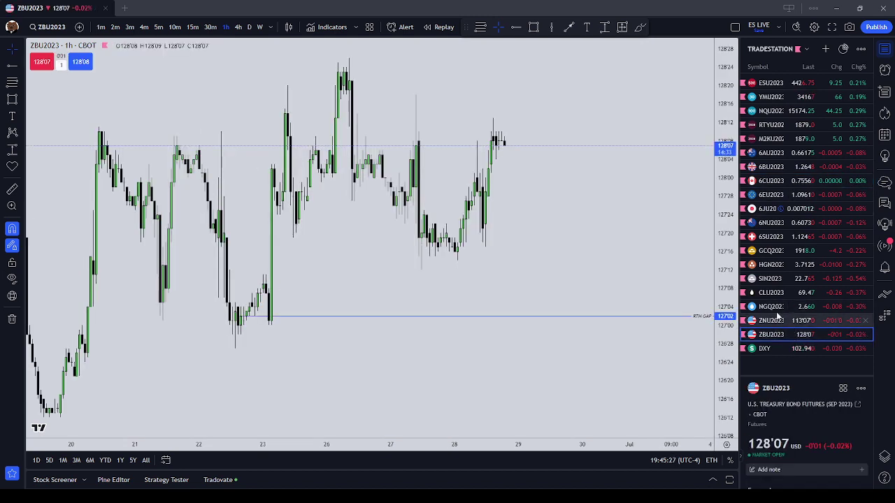
pyautogui.click(809, 280)
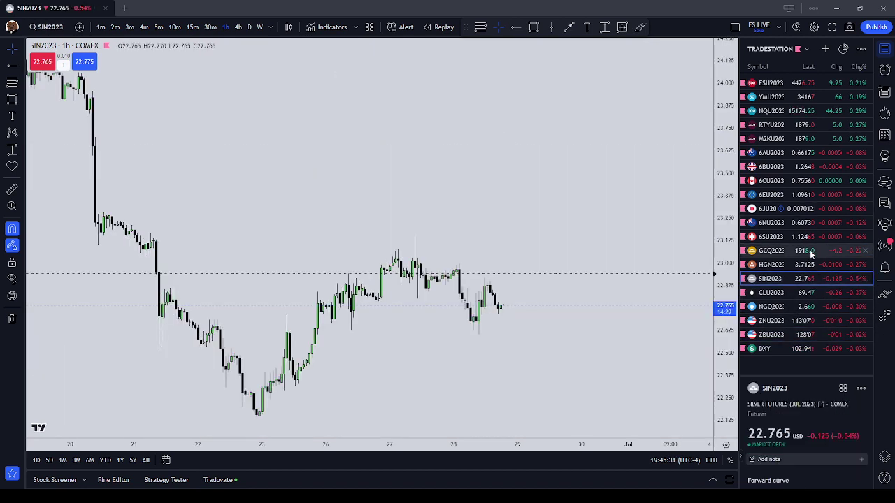
pyautogui.click(795, 251)
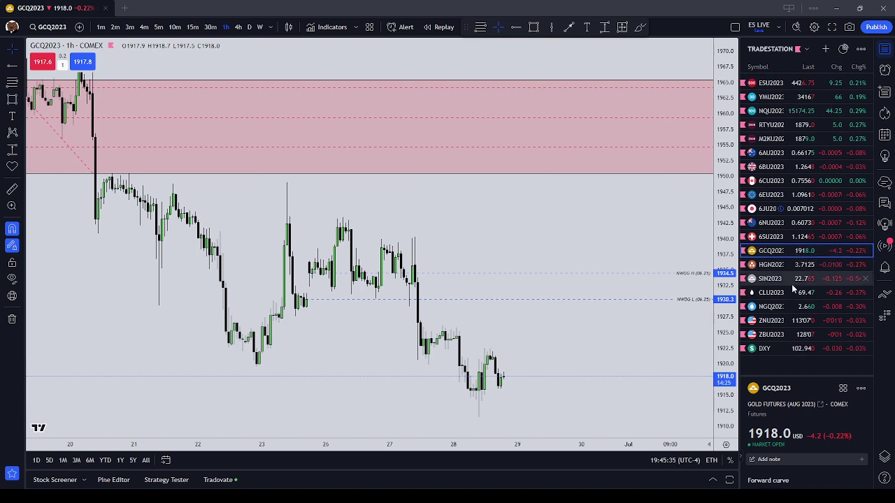
pyautogui.click(797, 279)
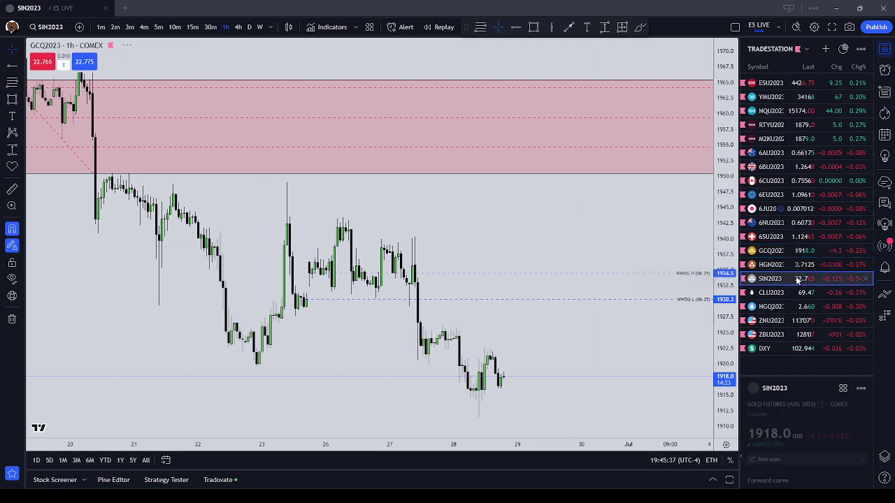
pyautogui.click(799, 84)
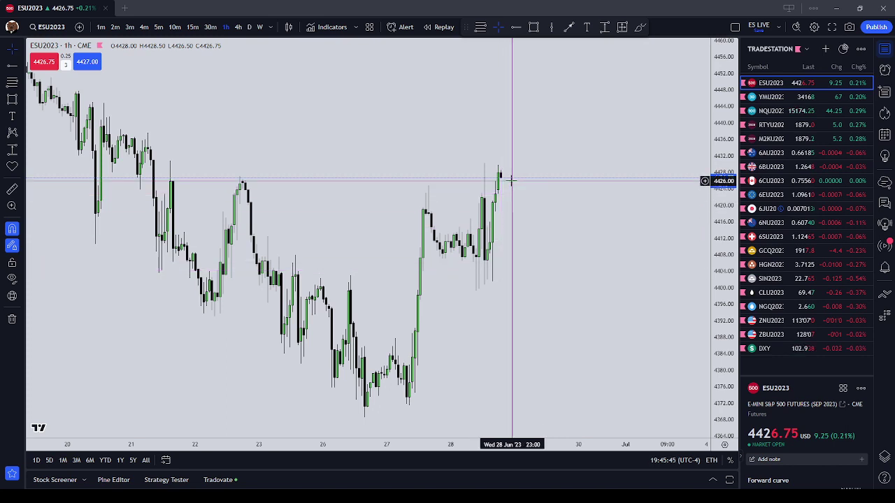
pyautogui.click(822, 97)
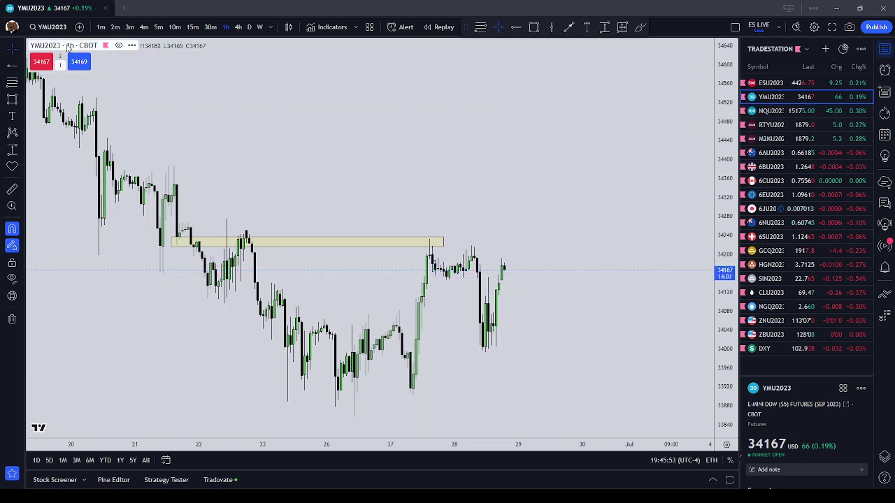
pyautogui.click(131, 47)
pyautogui.click(152, 120)
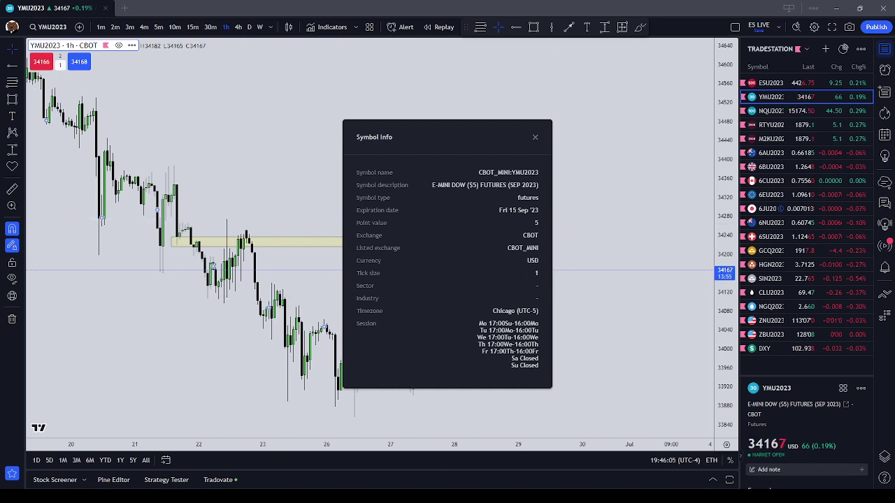
pyautogui.click(536, 137)
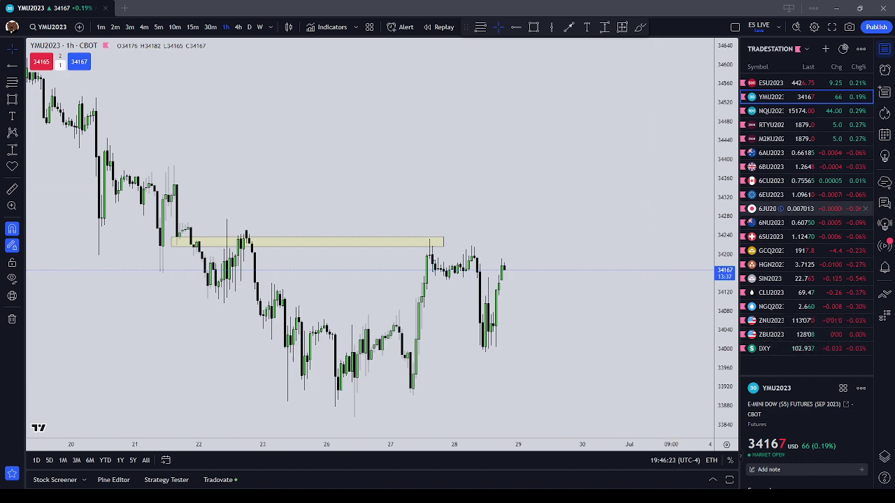
# - Load 6JU2023, stretch its price scale, and switch it to 15-minute candles
pyautogui.click(804, 208)
pyautogui.scroll(3, 534, 321)
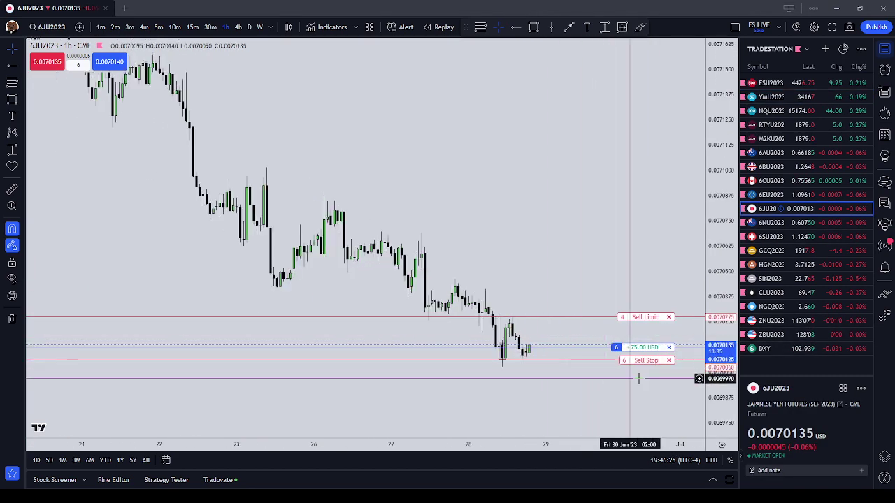
pyautogui.moveTo(719, 375); pyautogui.dragTo(595, 250)
pyautogui.scroll(2, 596, 248)
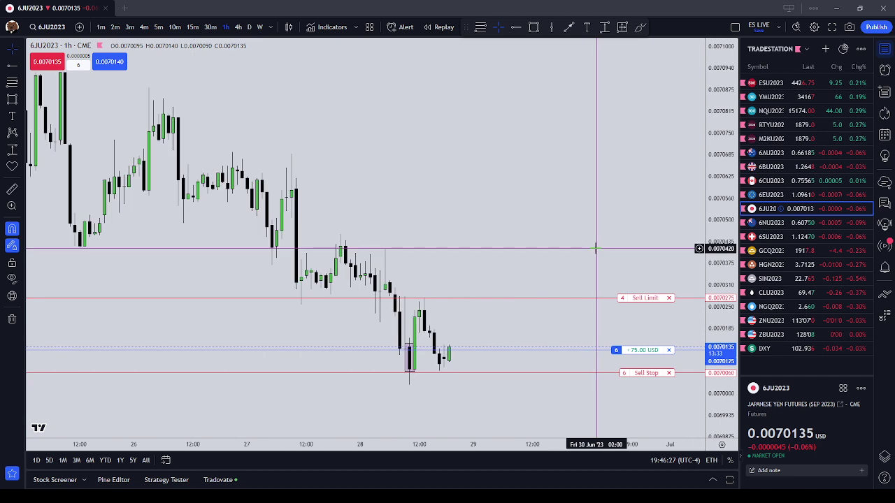
pyautogui.click(192, 26)
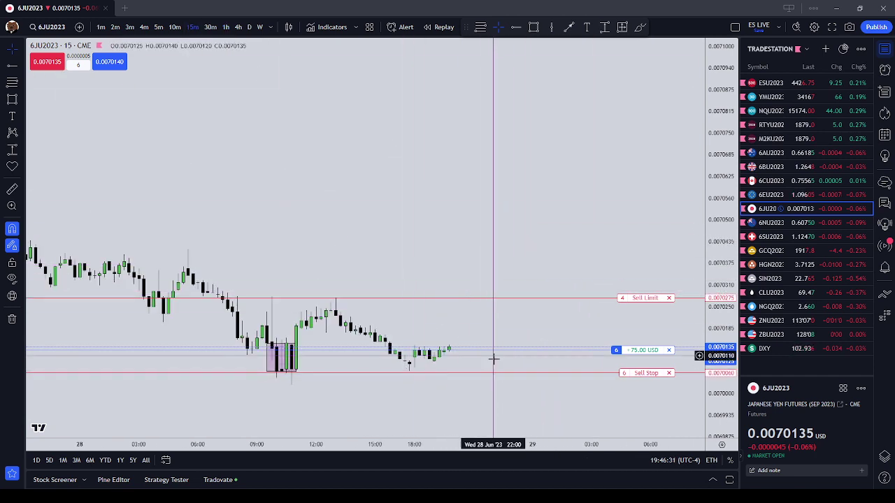
pyautogui.scroll(1, 502, 241)
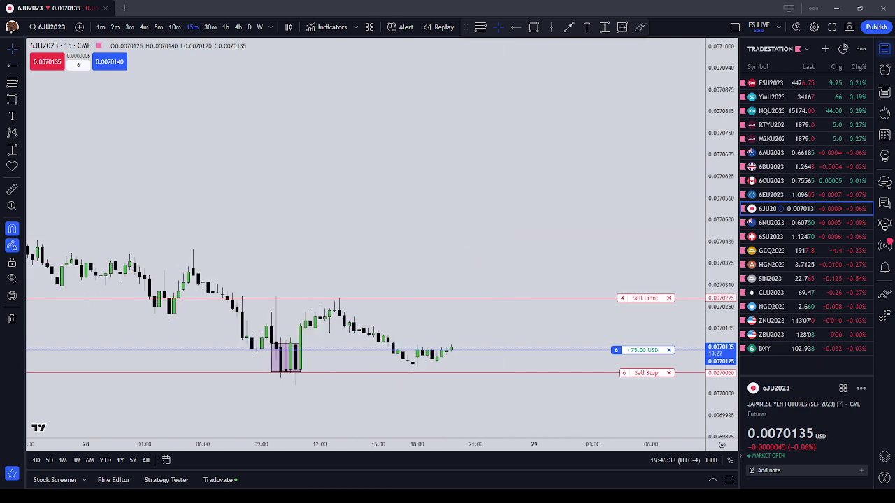